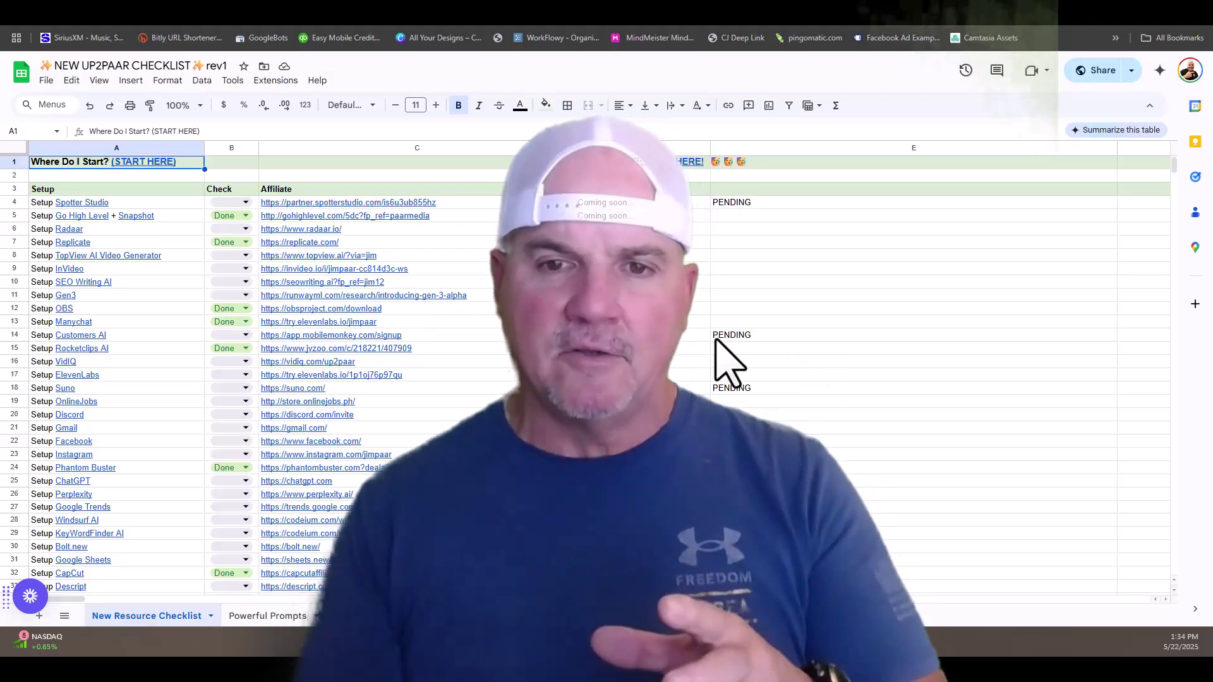
Scroll through Google's AI Overview on how the Instagram algorithm chooses what people see
scroll(724, 364, "down", 20)
scroll(724, 363, "up", 20)
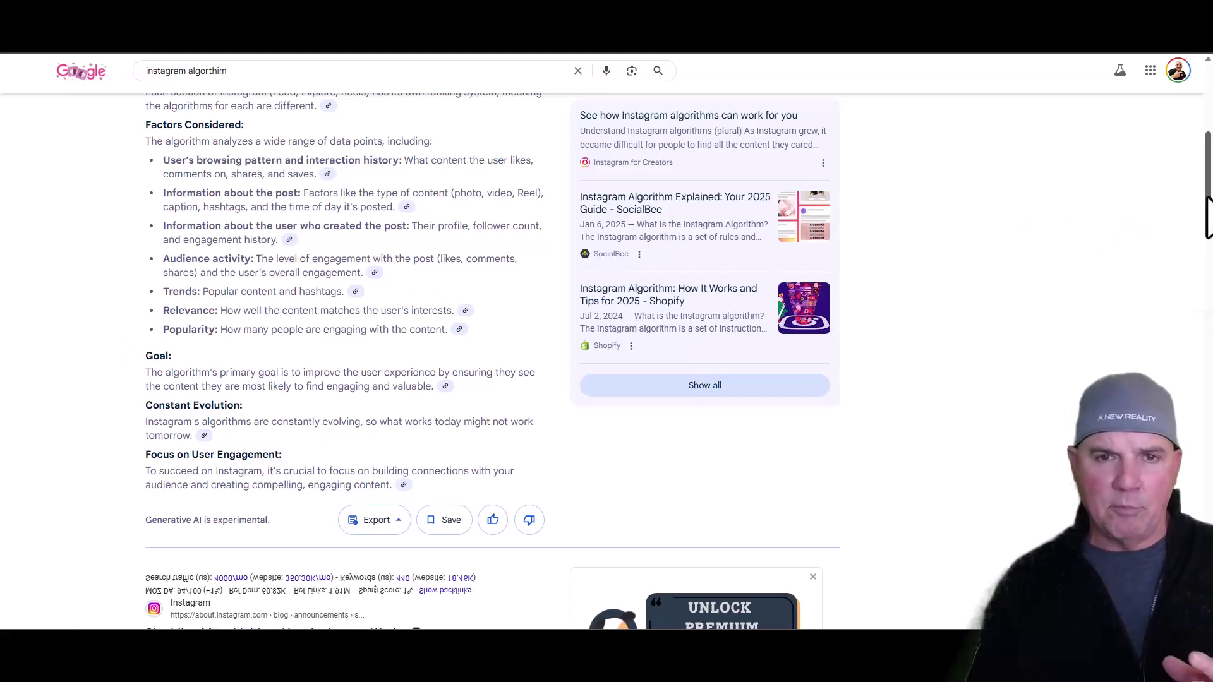
left_click_drag(1208, 218, 1208, 201)
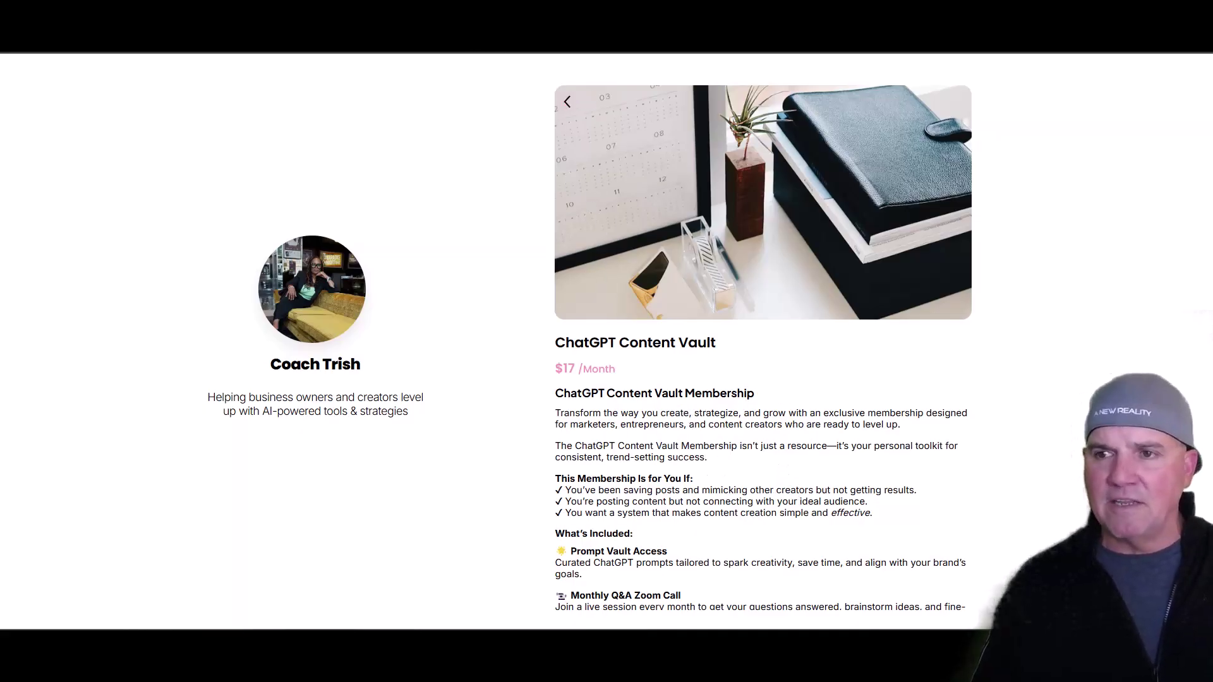
Return to the creator's Instagram reels grid
left_click(385, 38)
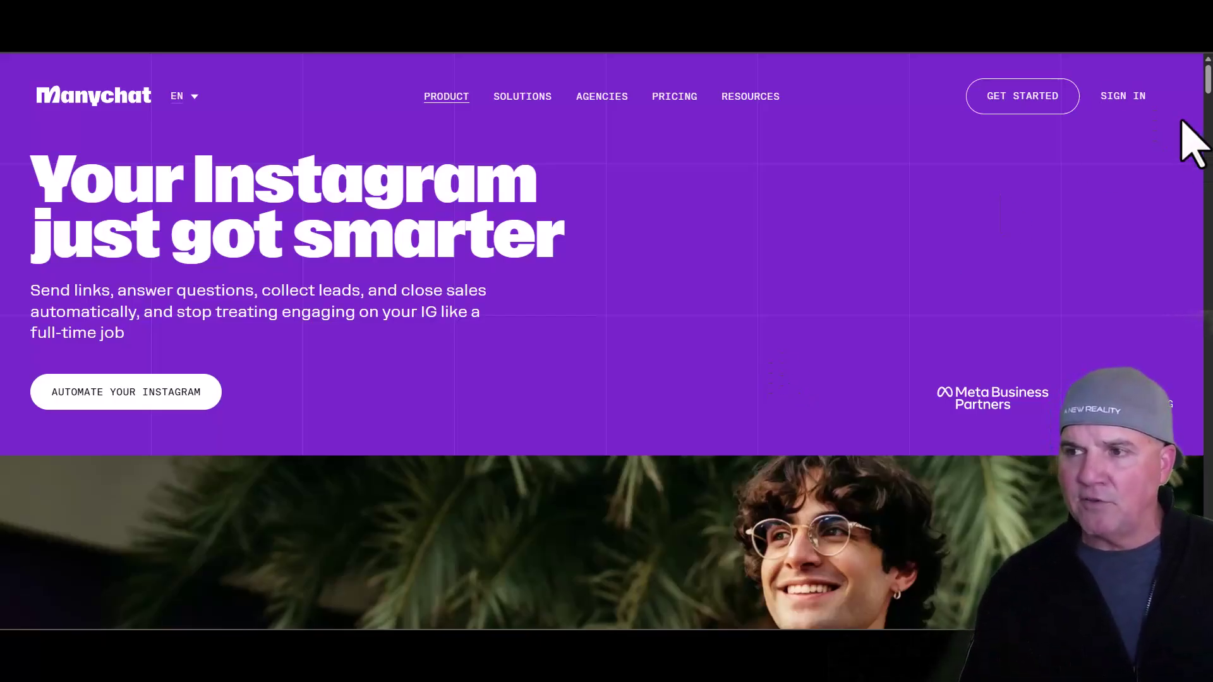
mouse_move(1207, 81)
left_mouse_down()
mouse_move(1207, 111)
mouse_move(1208, 101)
left_mouse_up()
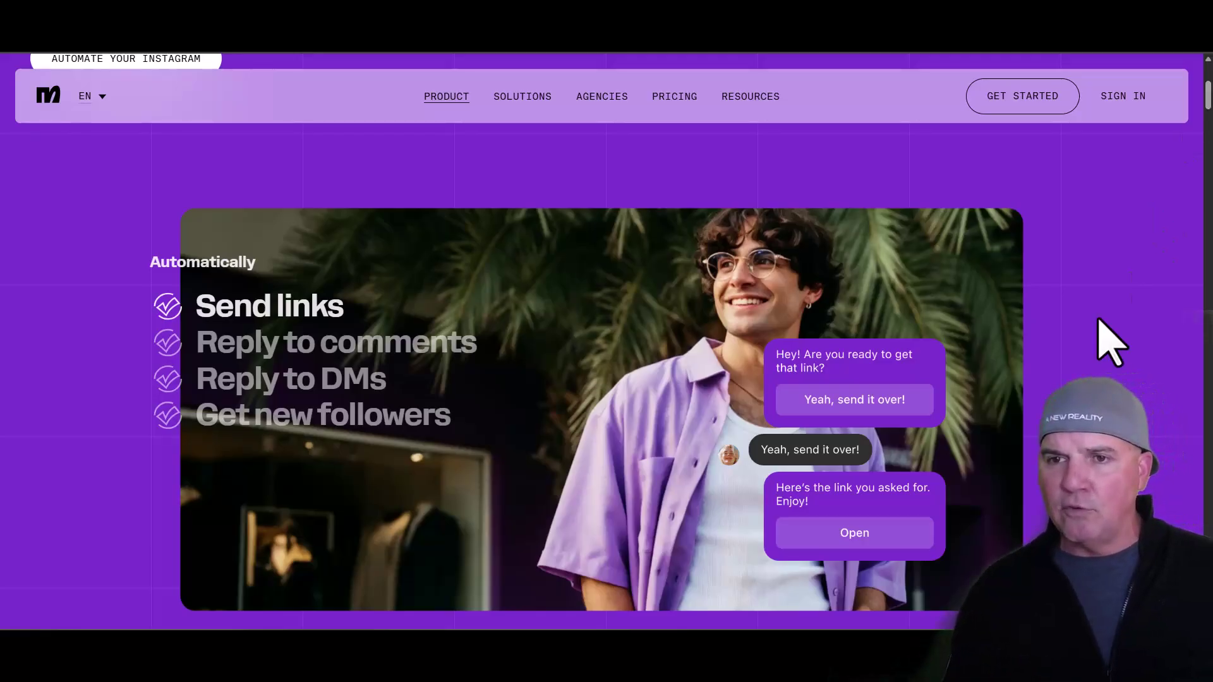
scroll(1082, 348, "down", 5)
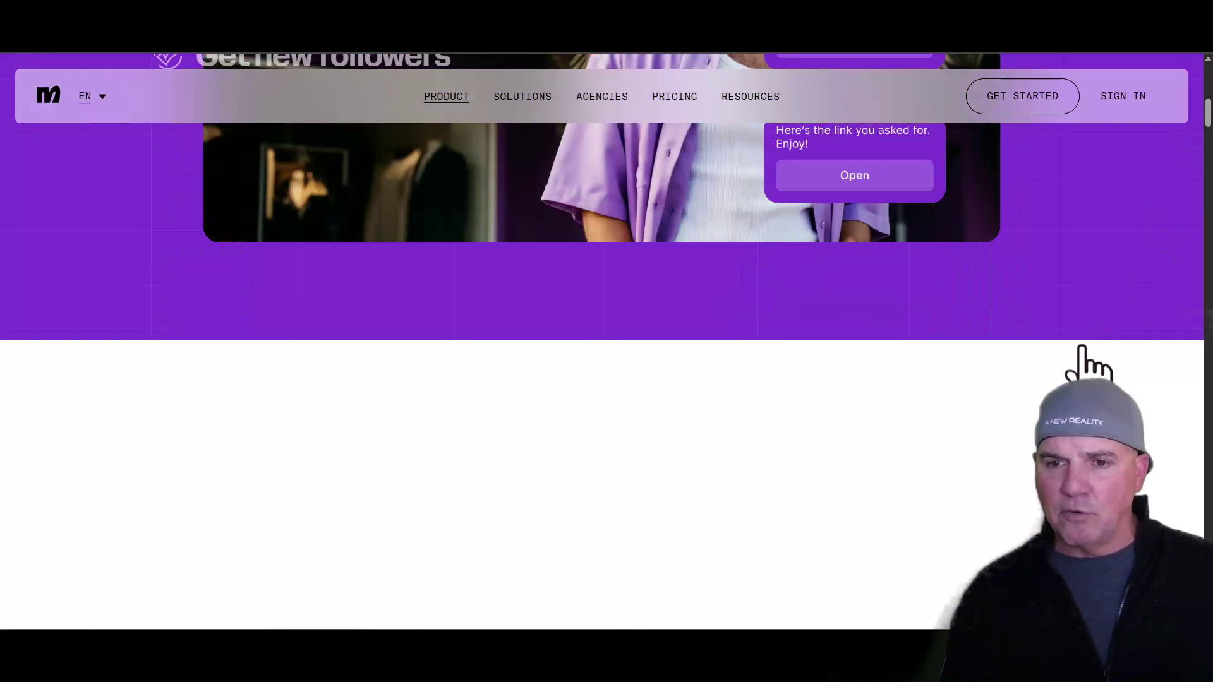
scroll(1084, 365, "down", 5)
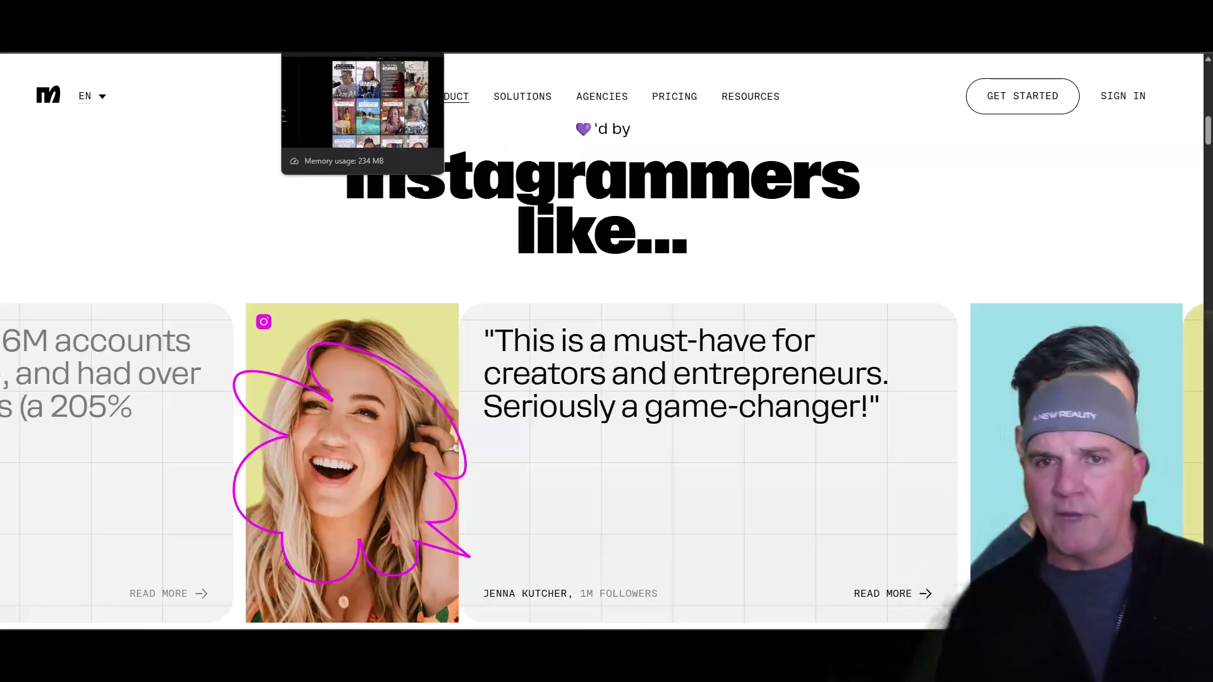
Switch back to the creator's Instagram reels and scroll up through them
left_click(353, 38)
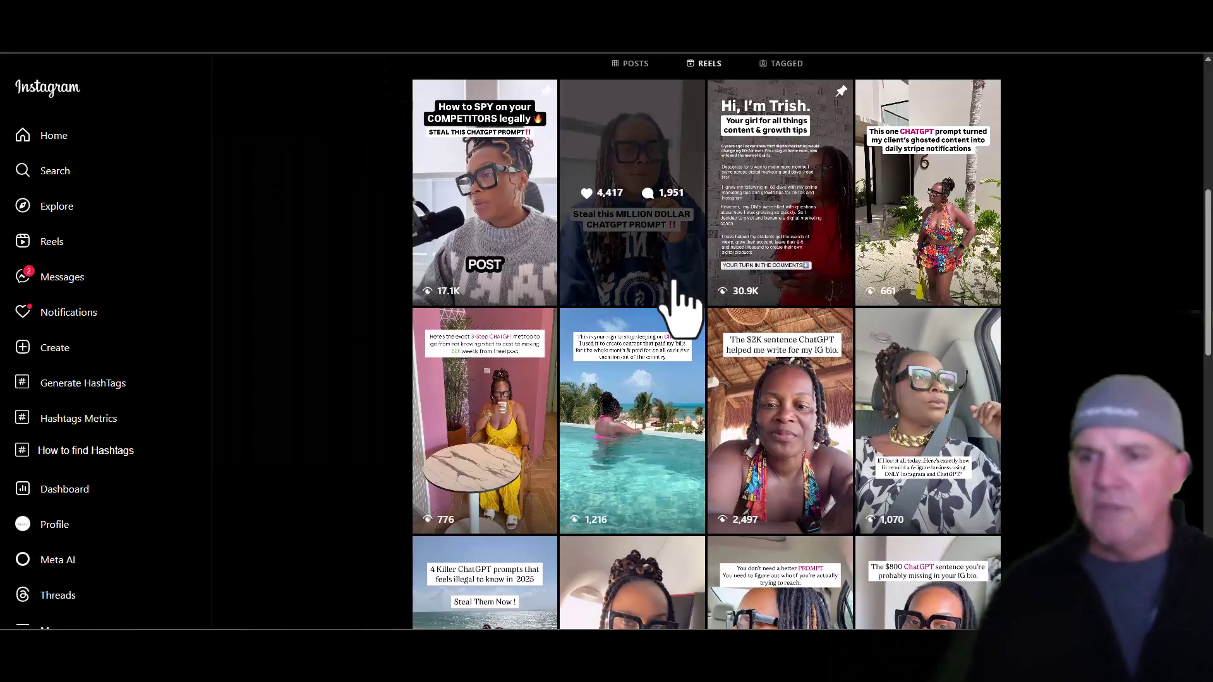
scroll(686, 316, "up", 7)
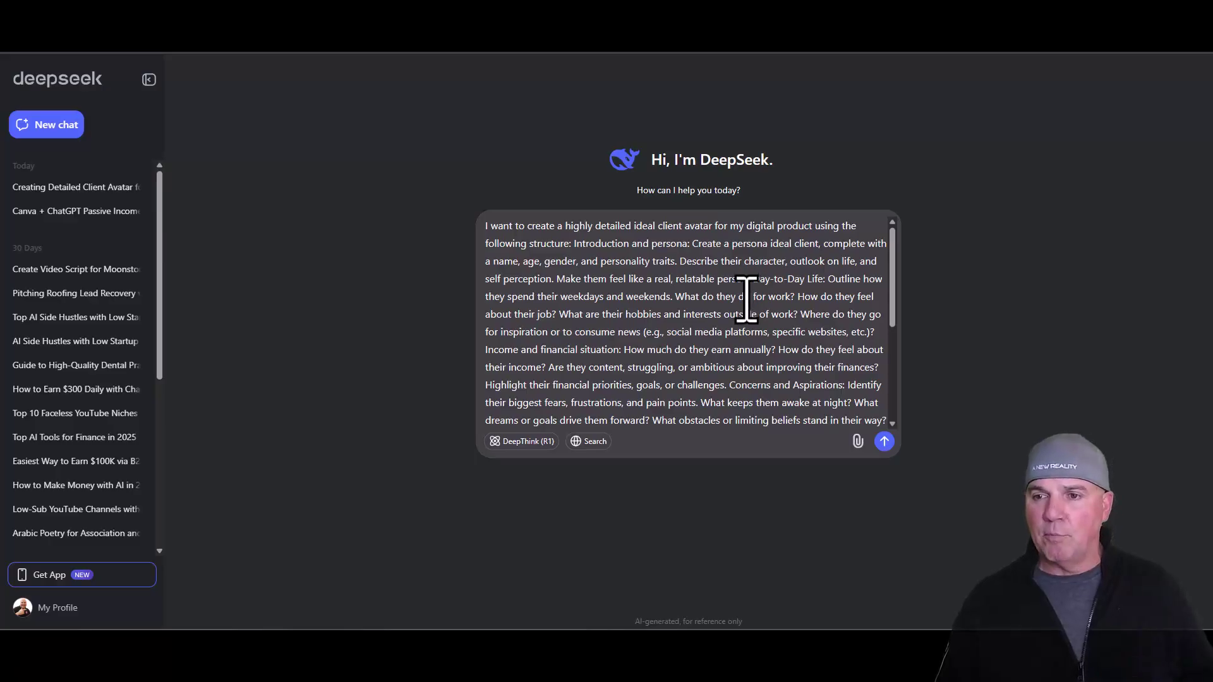
scroll(747, 301, "down", 3)
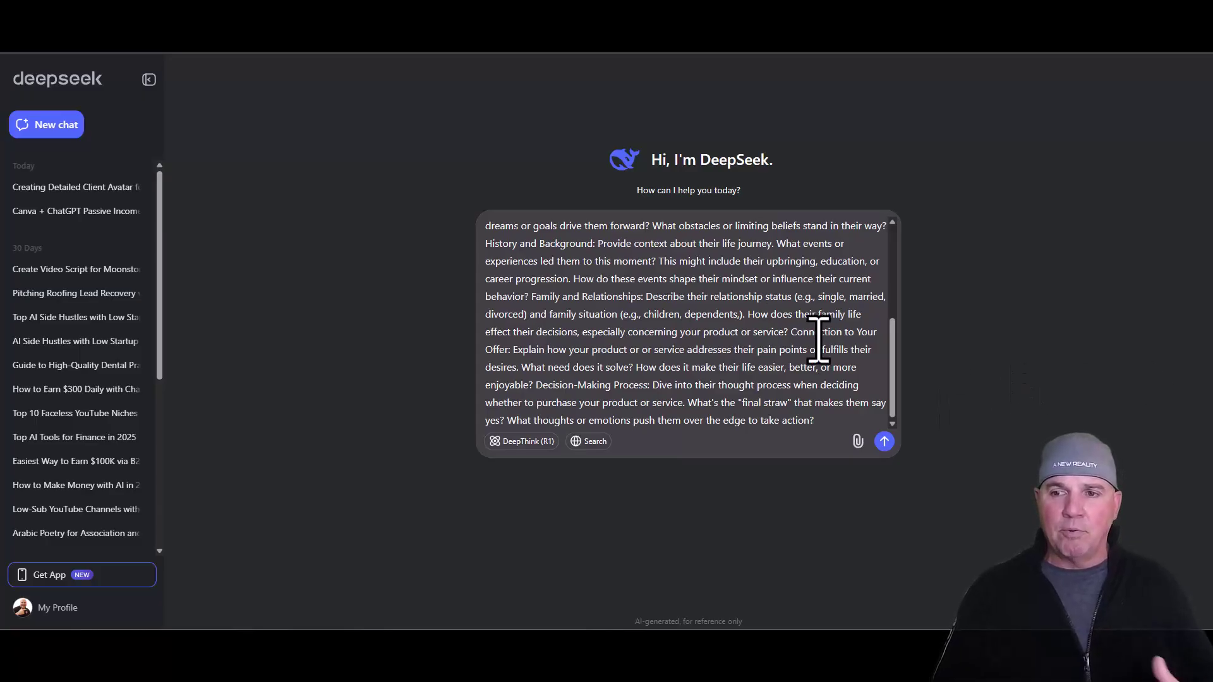
scroll(819, 341, "up", 5)
scroll(822, 341, "down", 5)
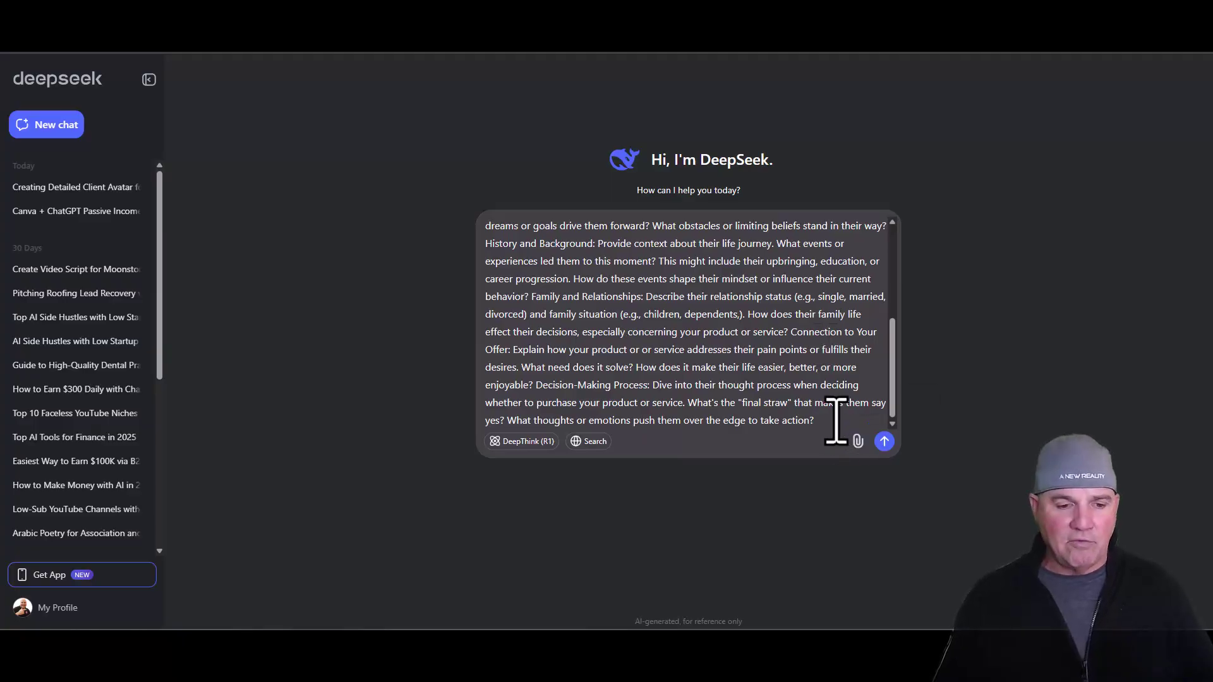
Paste 'I sell a product that helps busy moms get their life back and stay fit' at the prompt's end
type("I sell a product that helps busy moms get their life back and stay fit")
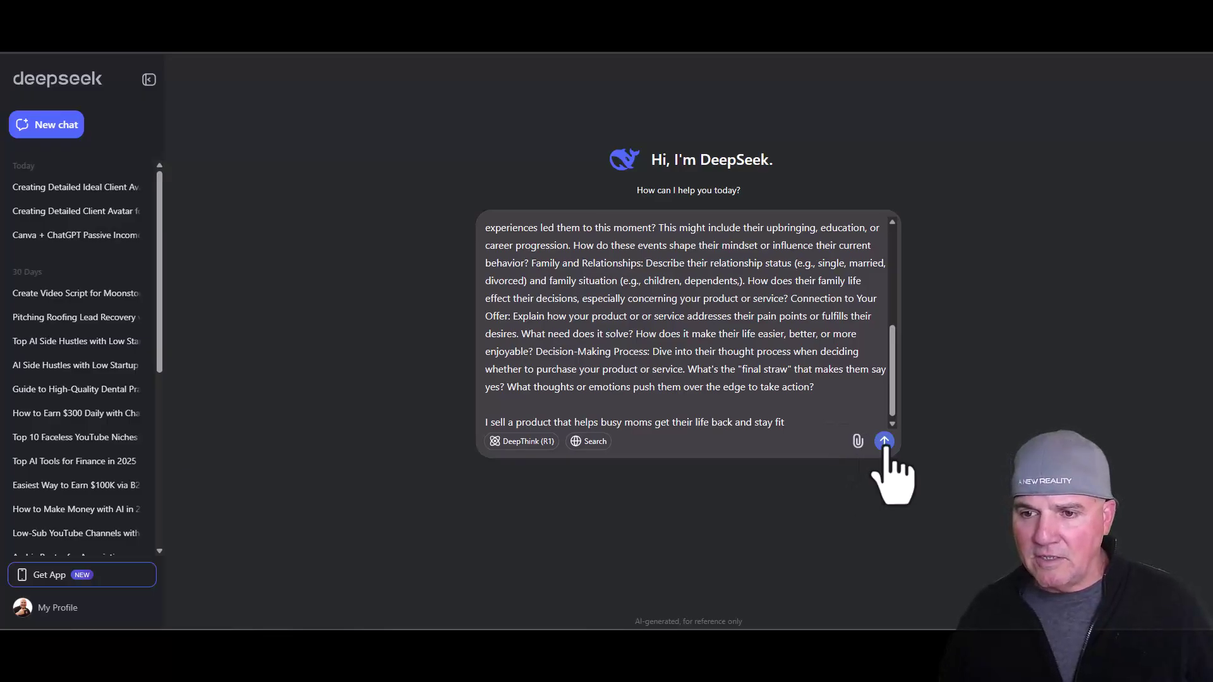
Send the ideal-client-avatar prompt to DeepSeek
left_click(884, 441)
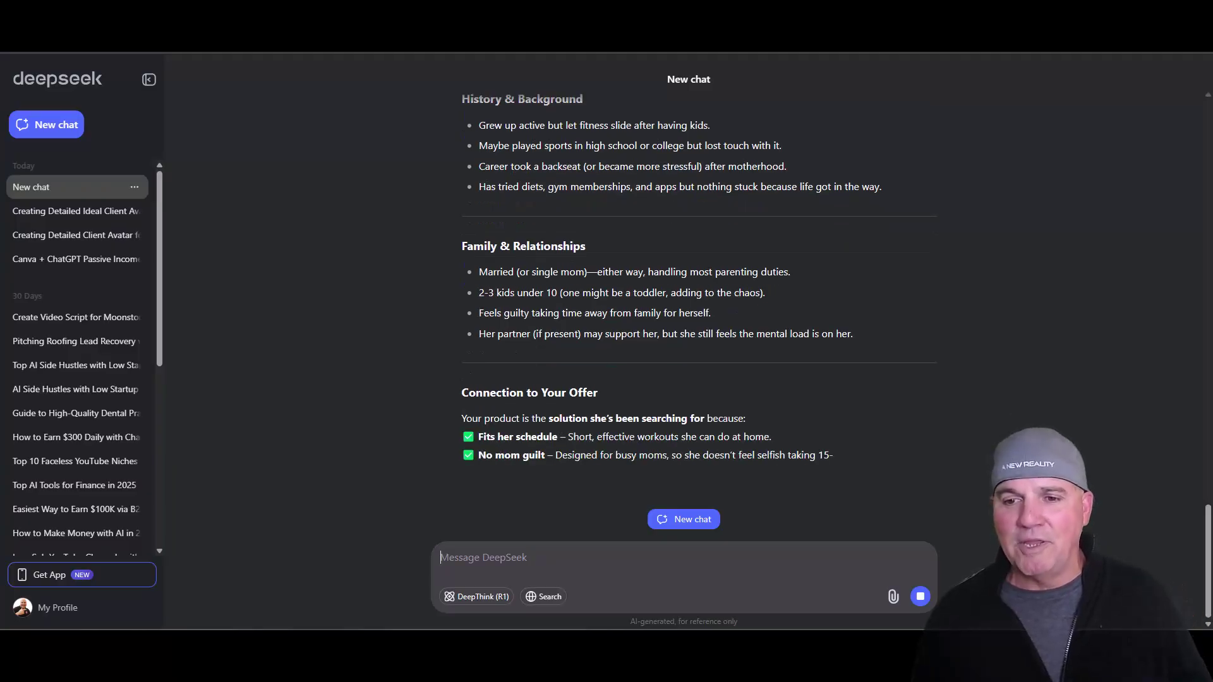
Ask DeepSeek for 10 different digital products this busy-mom avatar would buy
type("can you give me 10 different digital products I can sell to this avatar that they would be willing to pay $27 for")
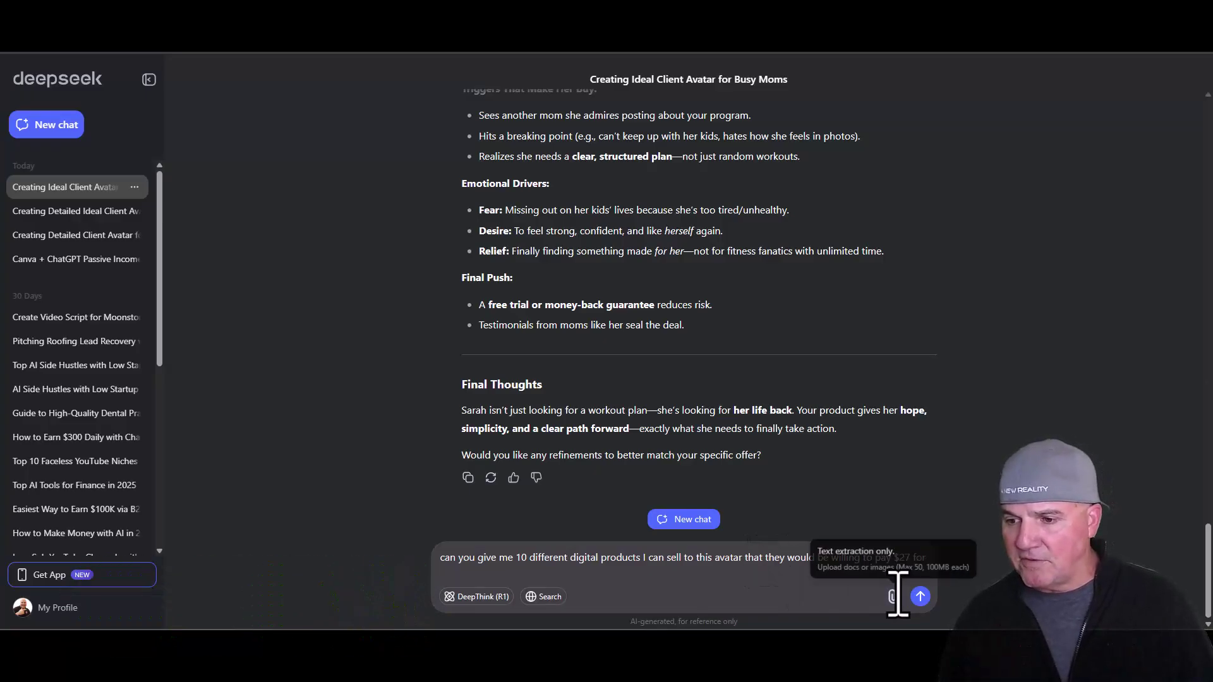
left_click(921, 596)
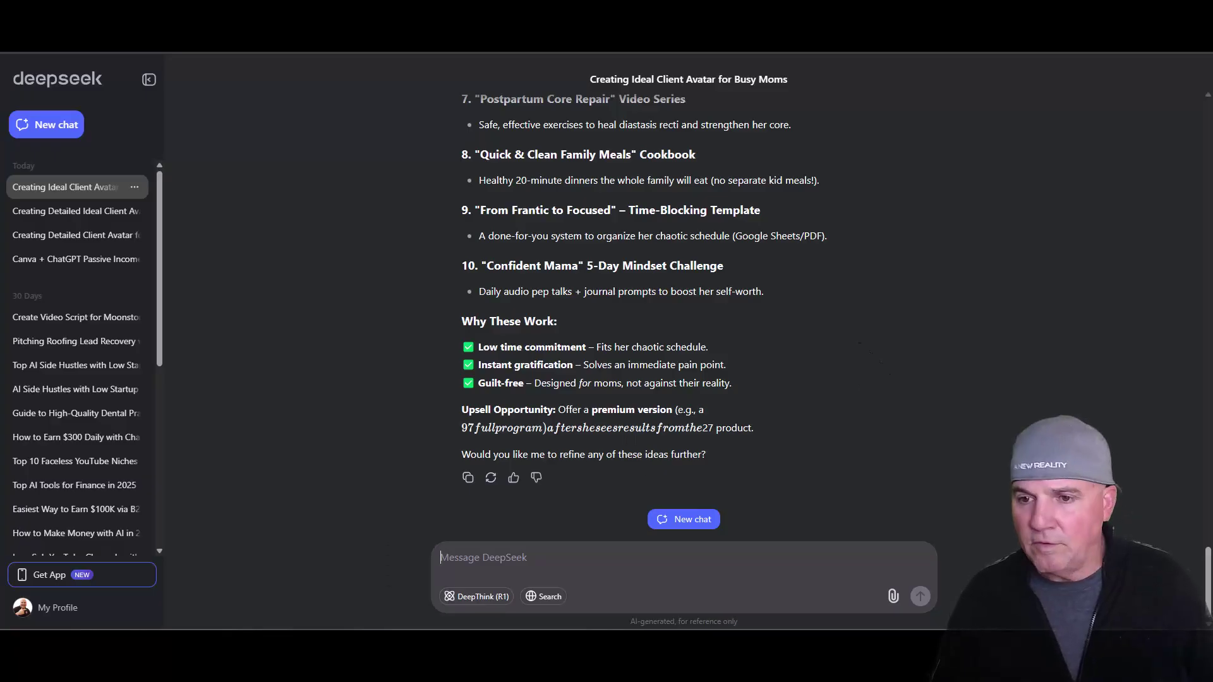
Copy the 'Meal Prep in 30 Minutes' eBook idea and paste it after 'create a digital product for'
scroll(689, 303, "up", 6)
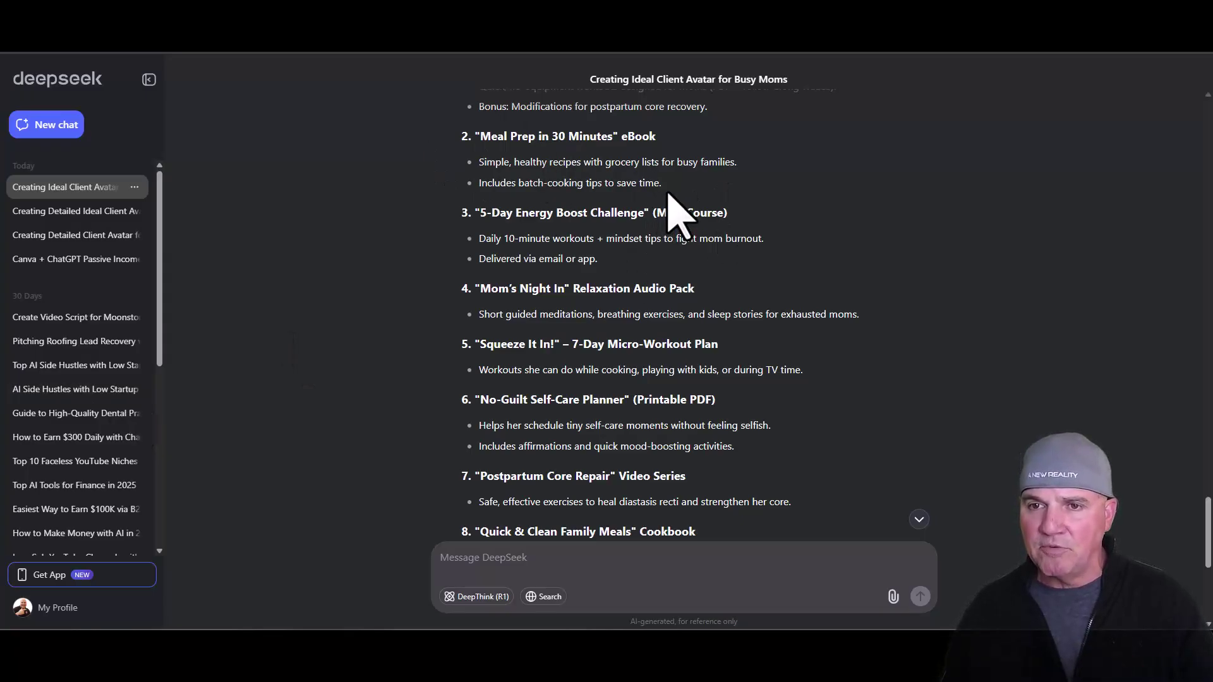
left_click_drag(668, 194, 486, 145)
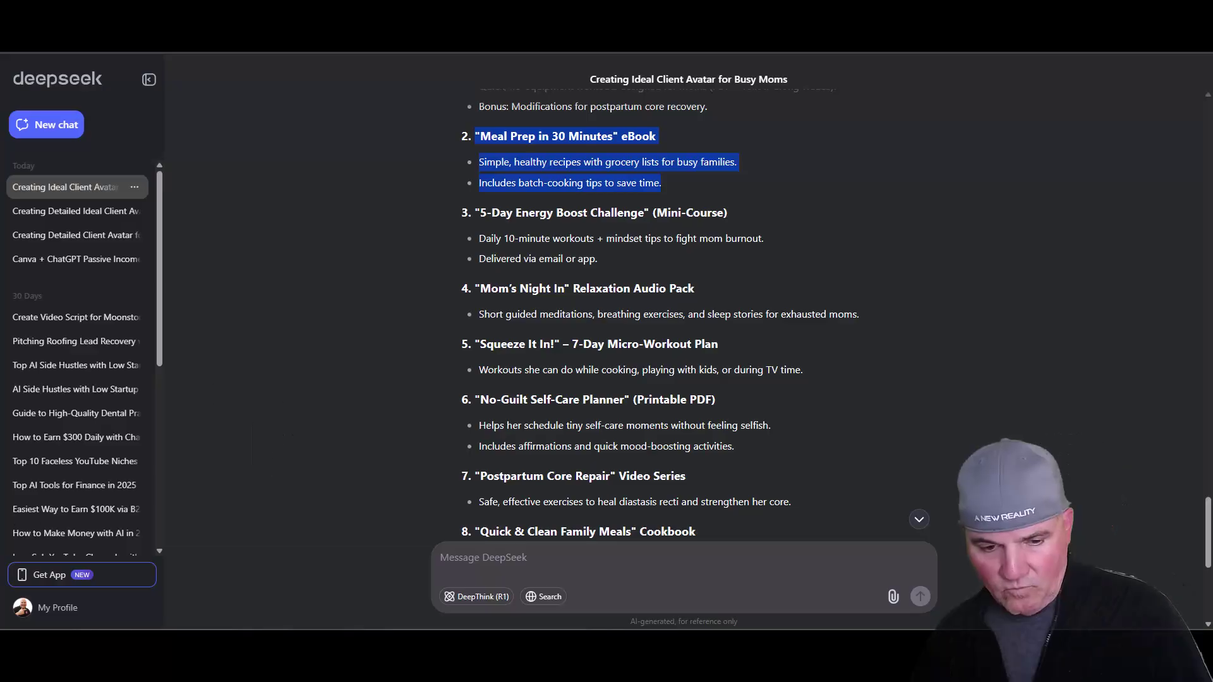
type("create a digital product for")
type("\"Meal Prep in 30 Minutes\" eBook Simple, healthy recipes with grocery lists for busy families.  Includes batch-cooking tips to save time.")
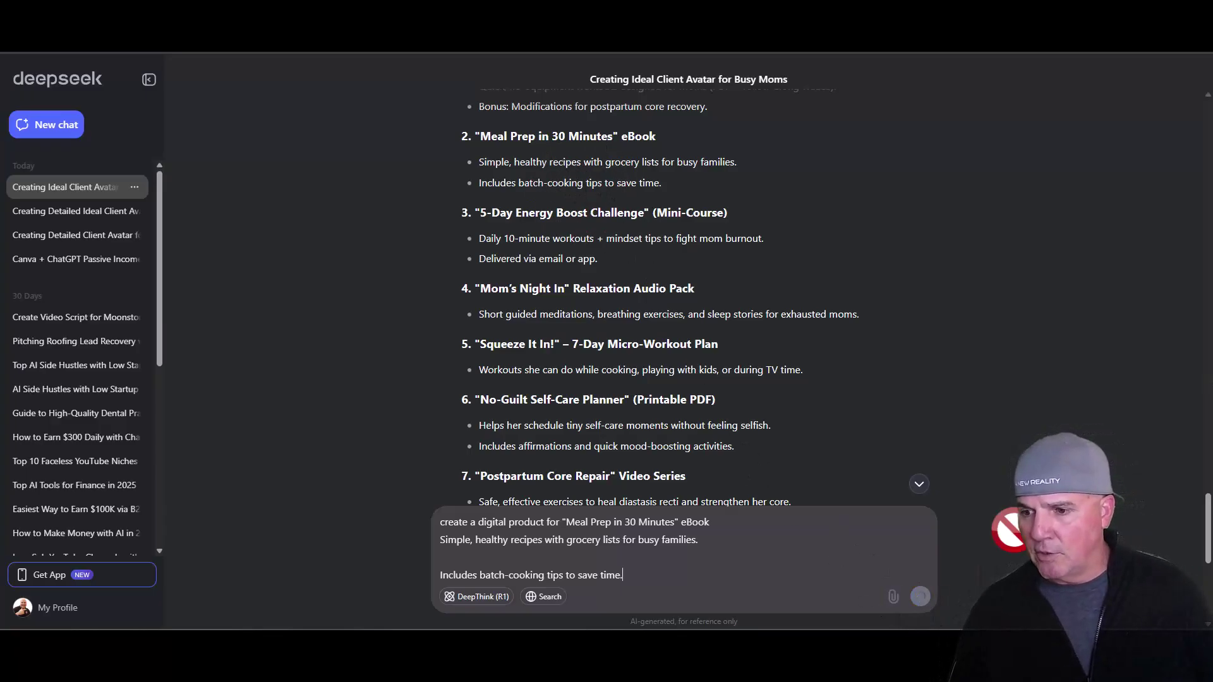
Send the Meal Prep eBook request and read the reply down to the Upsell and Final Touch sections
left_click(920, 596)
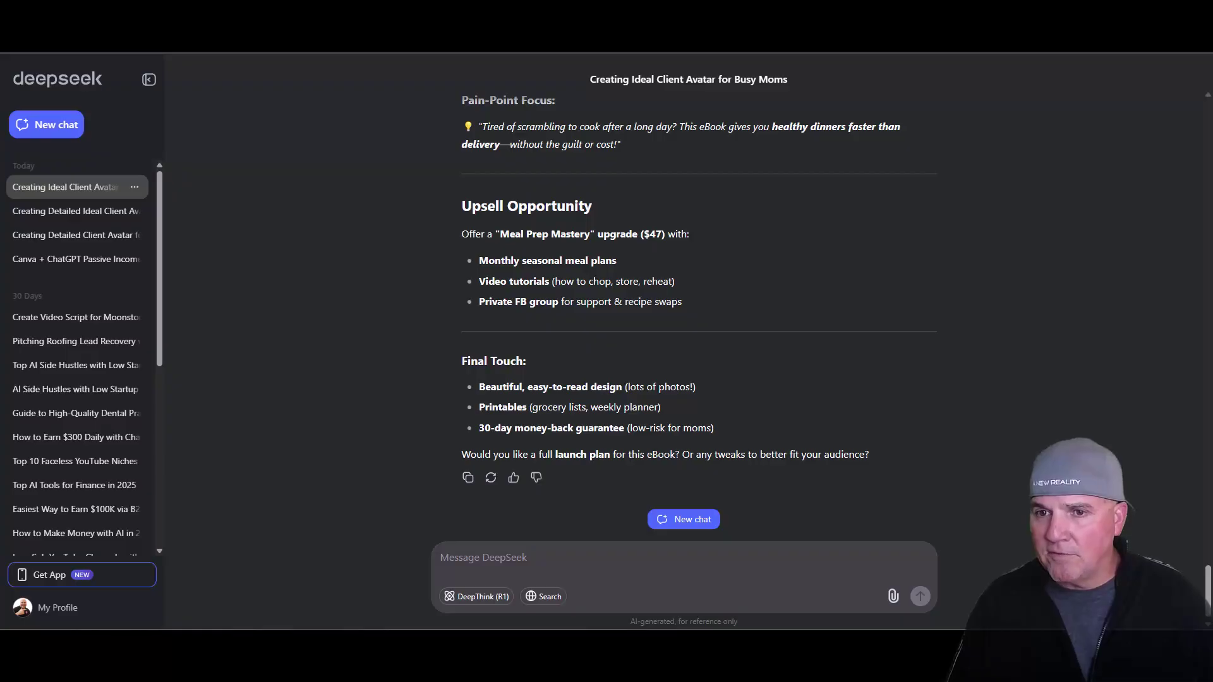
scroll(856, 290, "up", 20)
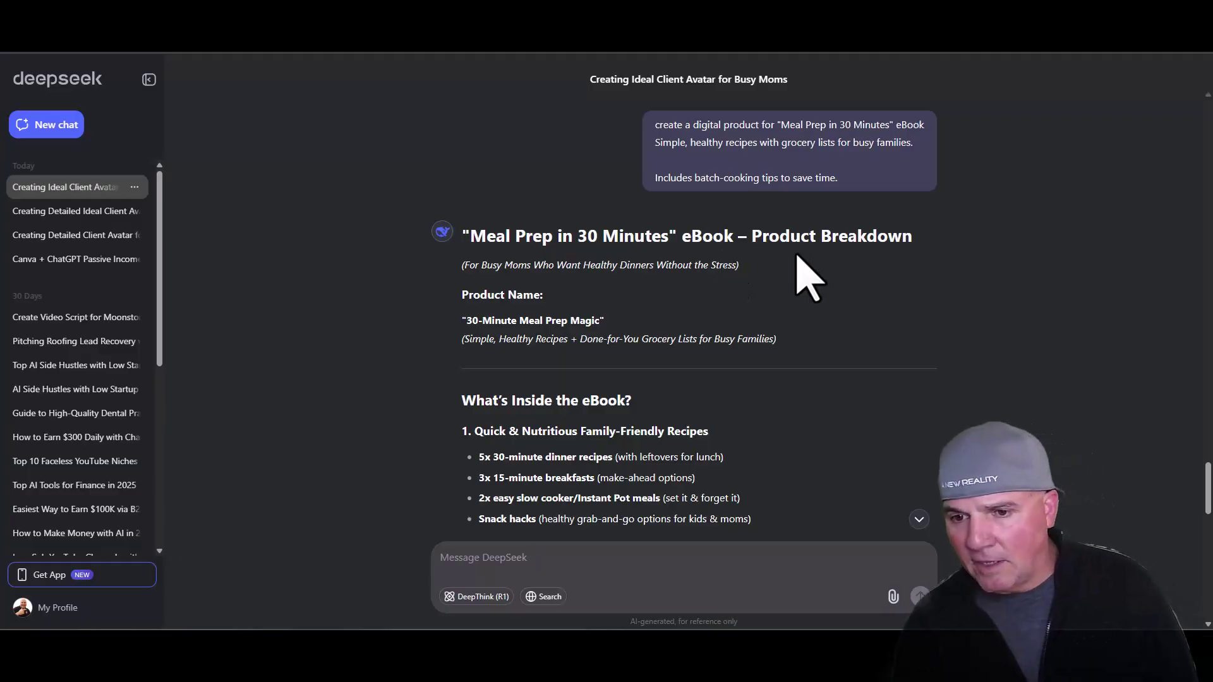
scroll(802, 322, "down", 5)
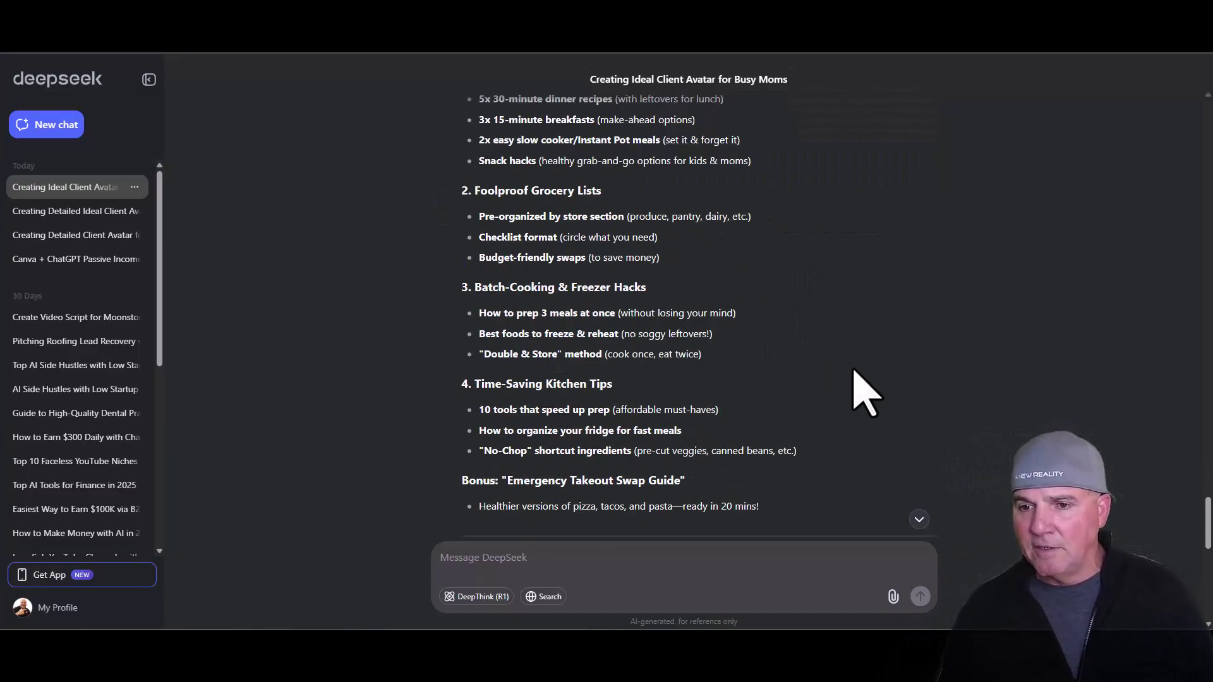
scroll(864, 390, "down", 5)
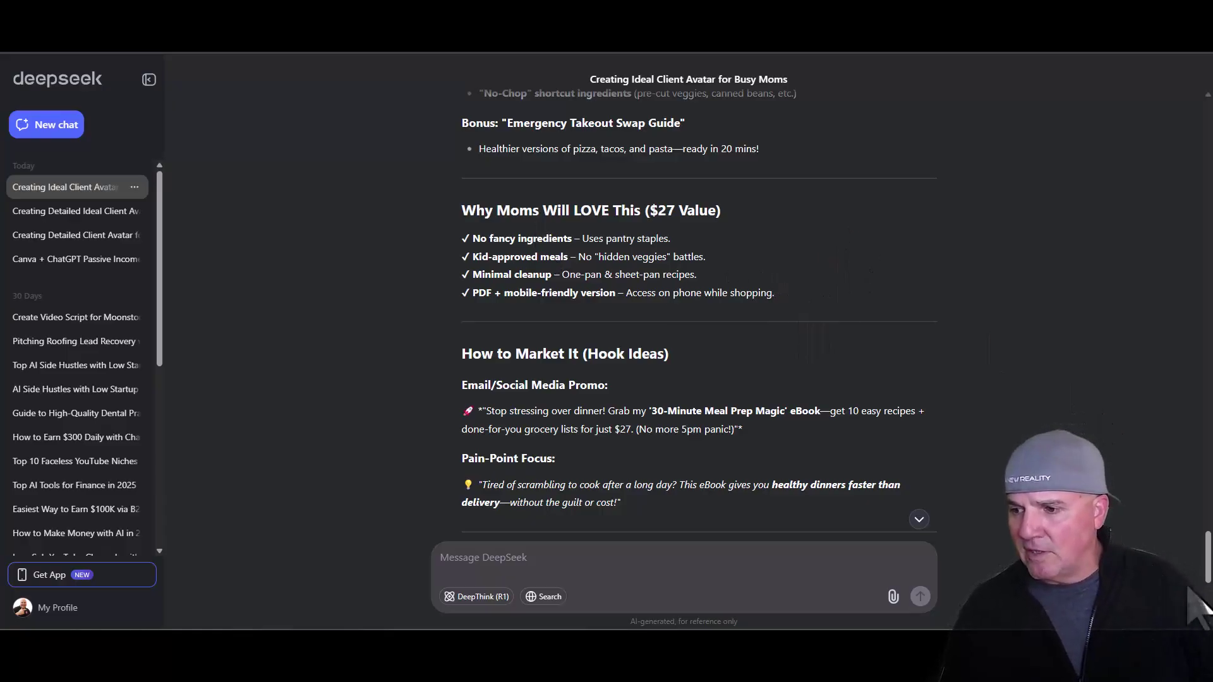
left_click_drag(1208, 578, 1208, 603)
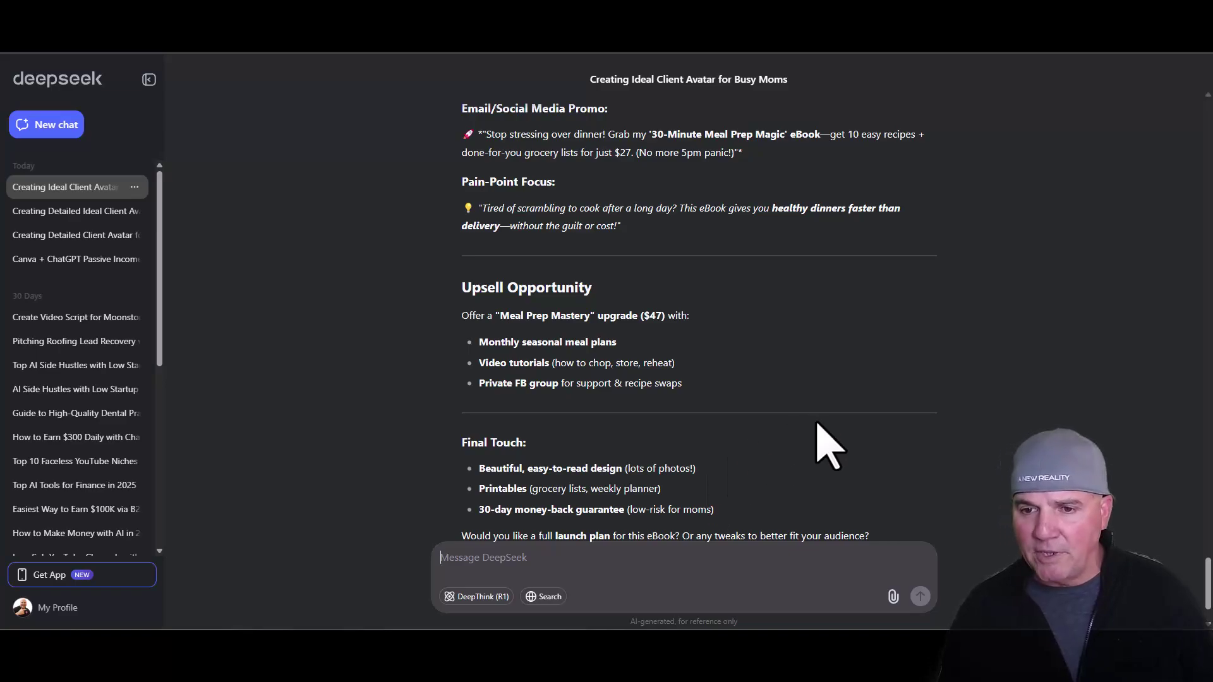
scroll(828, 446, "down", 2)
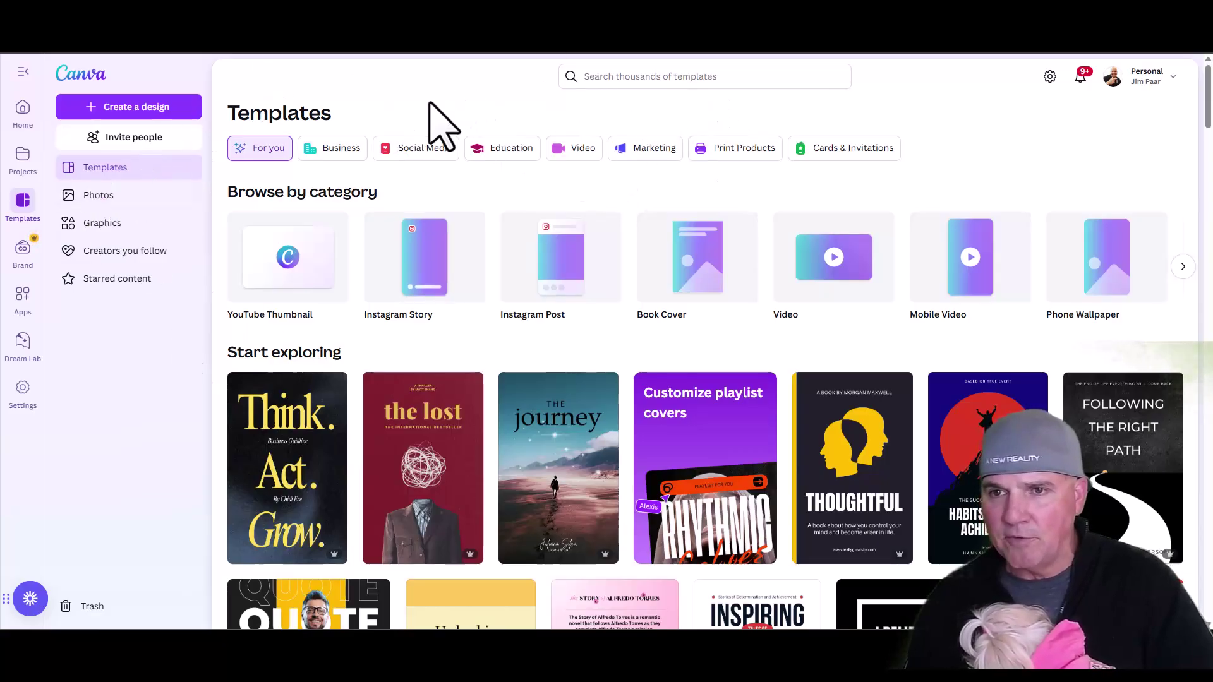
Search Canva for 'ebook template multiple pages' and open the brown Wellness Guidebook template
left_click(645, 79)
type("ebook")
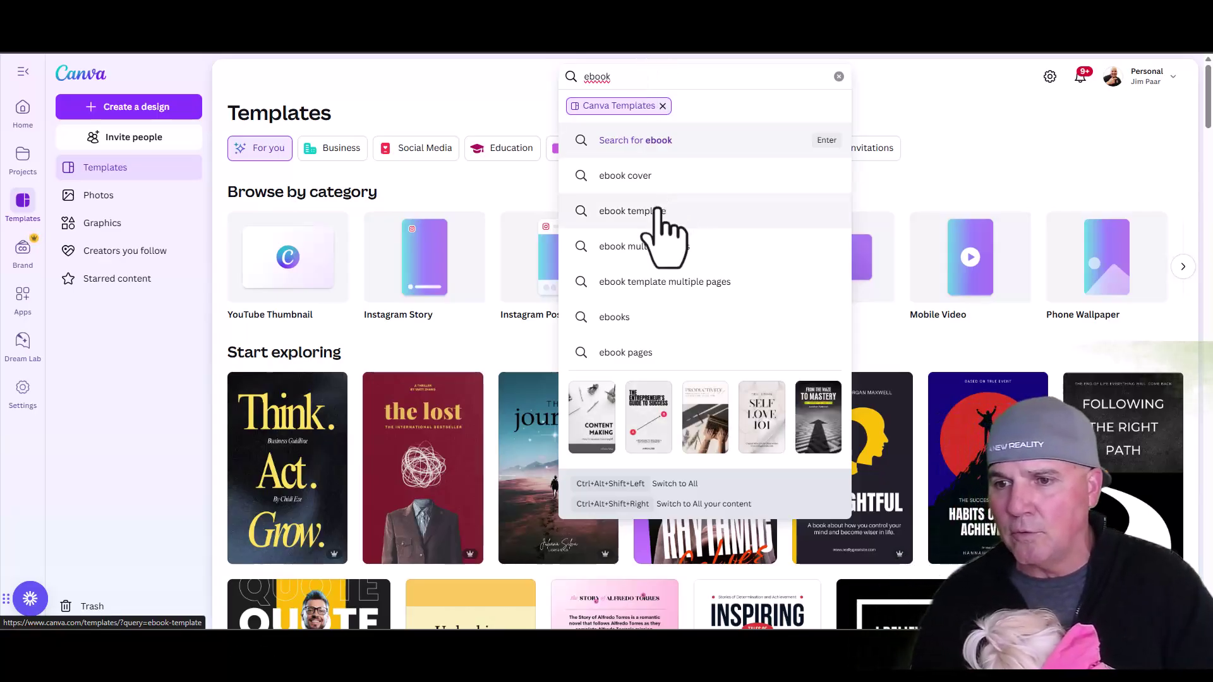
left_click(672, 284)
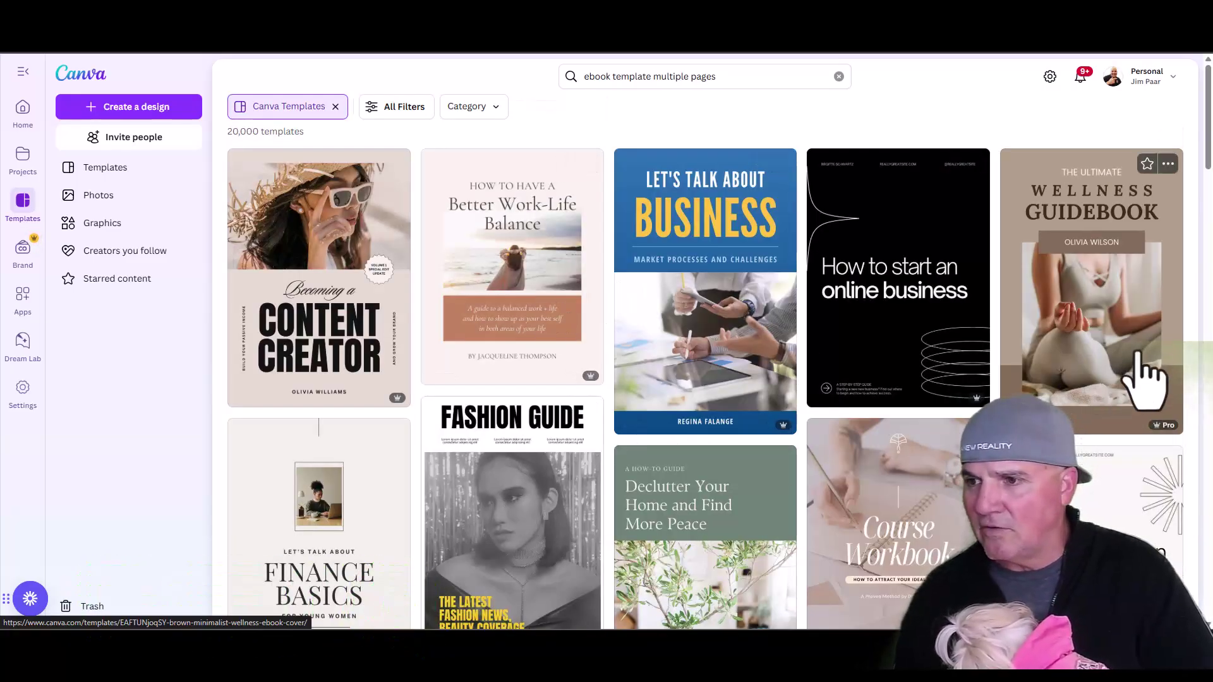
left_click(1169, 363)
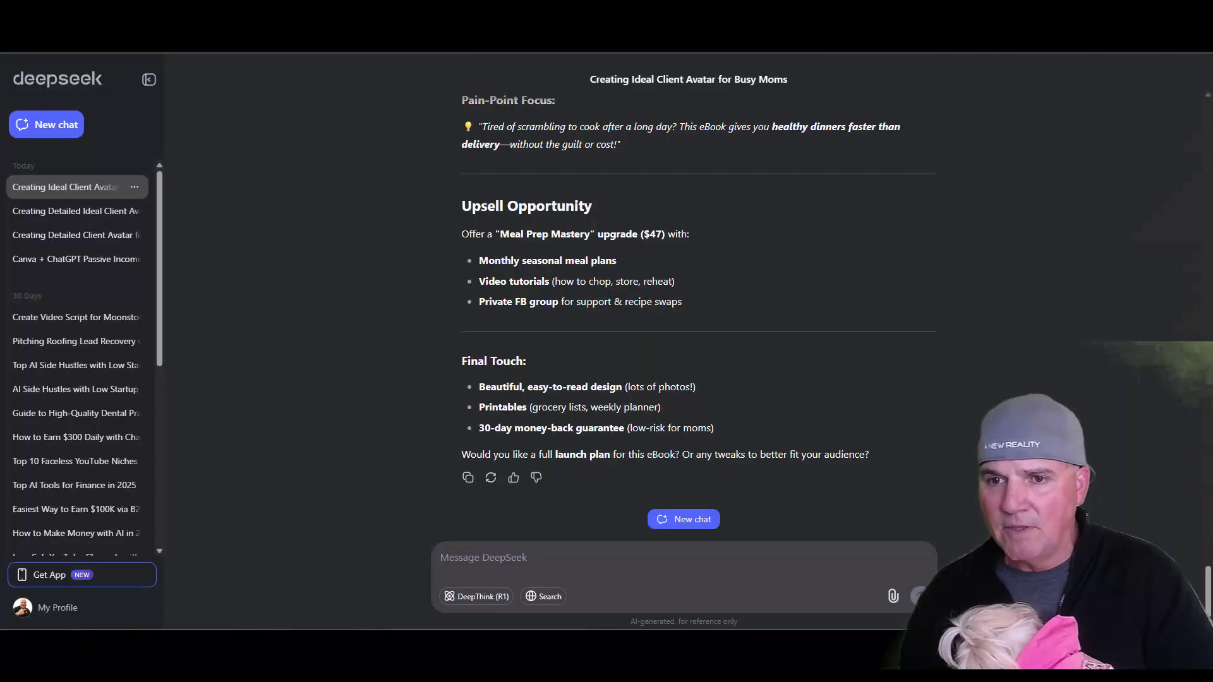
Scroll to the top of DeepSeek's reply and select the title 'Meal Prep in 30 Minutes'
scroll(698, 278, "up", 6)
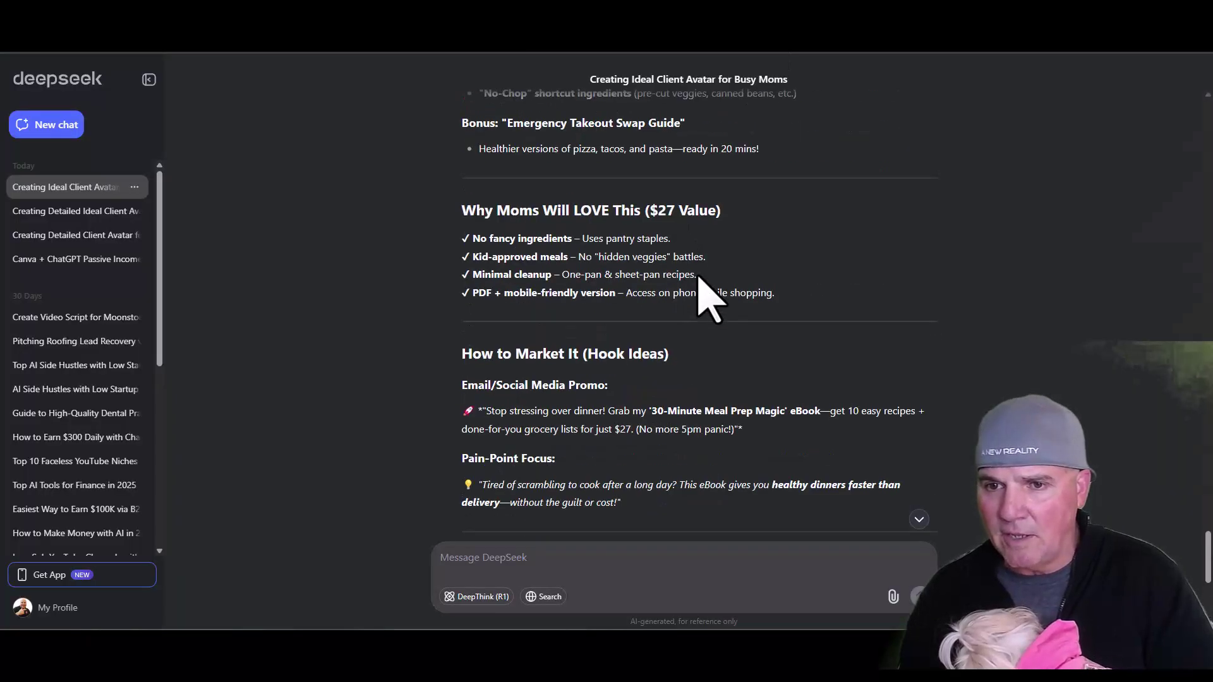
scroll(698, 276, "up", 6)
scroll(708, 273, "up", 6)
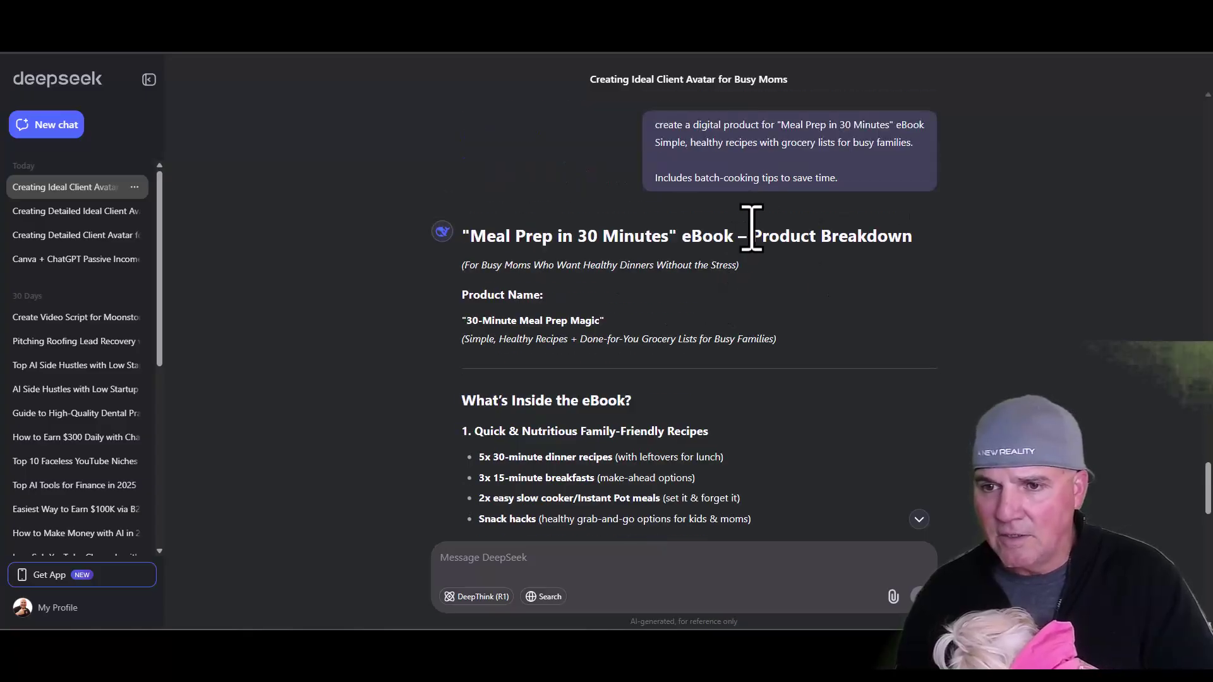
left_click_drag(670, 236, 474, 234)
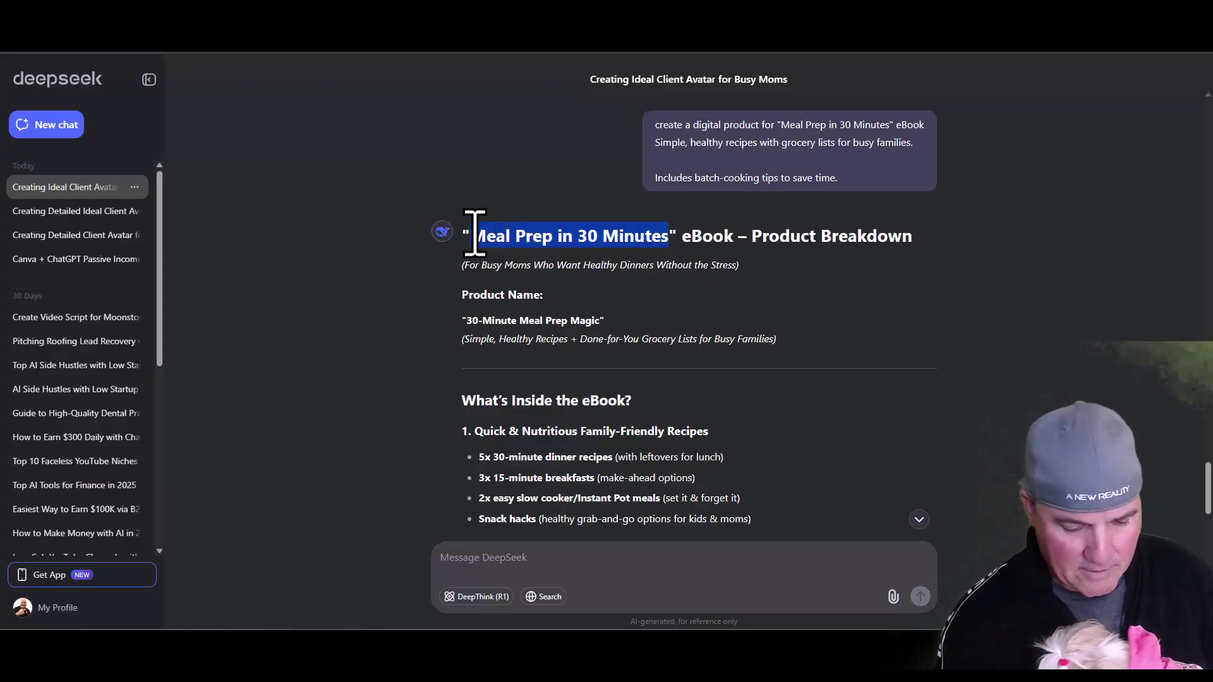
left_click_drag(475, 233, 470, 235)
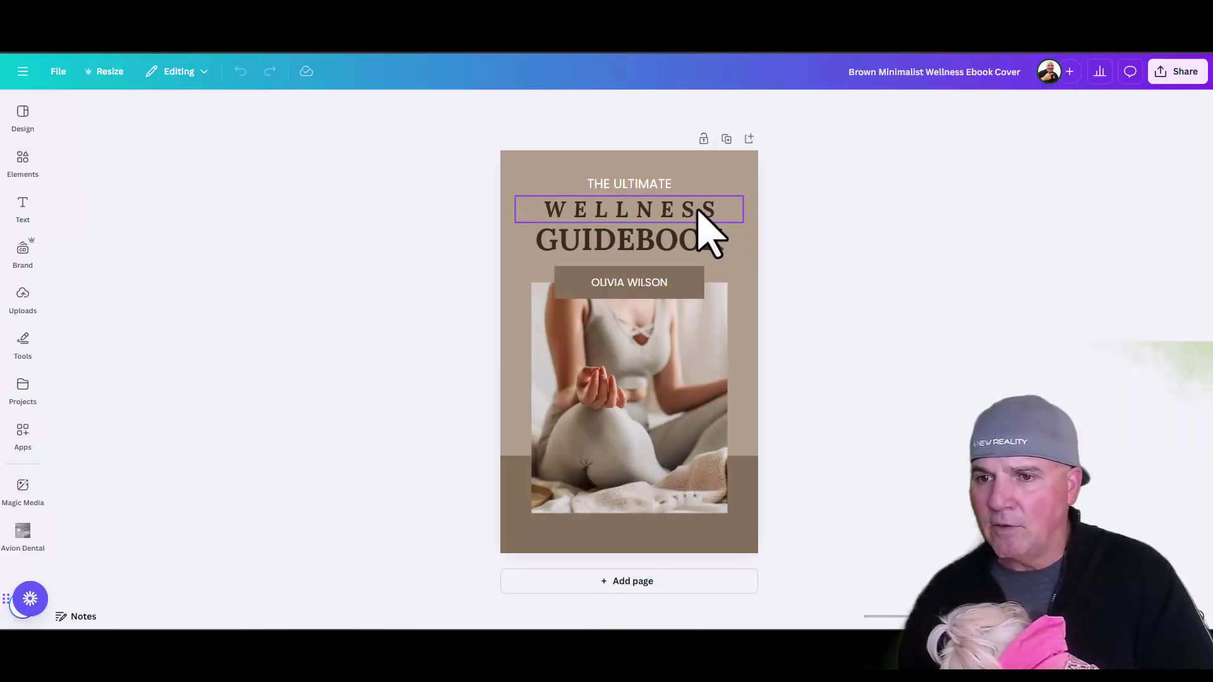
Replace the WELLNESS title with the pasted 'The Ultimate Meal Prep in 30 Minutes' text
left_click(705, 218)
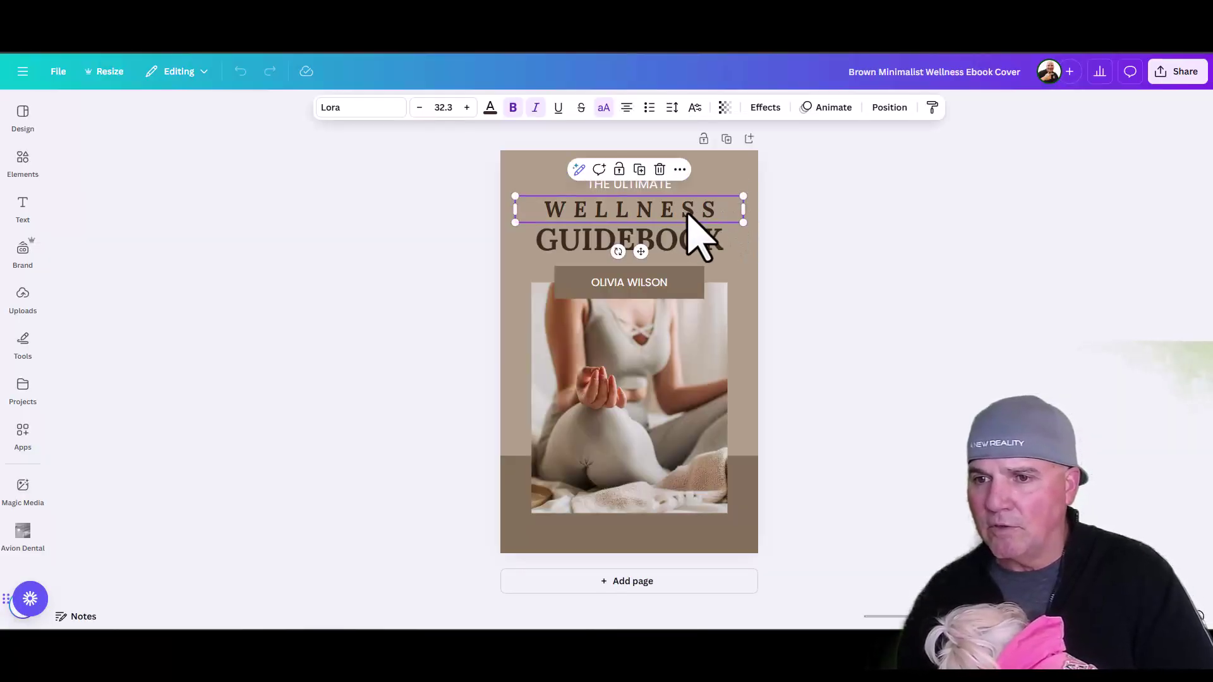
double_click(711, 213)
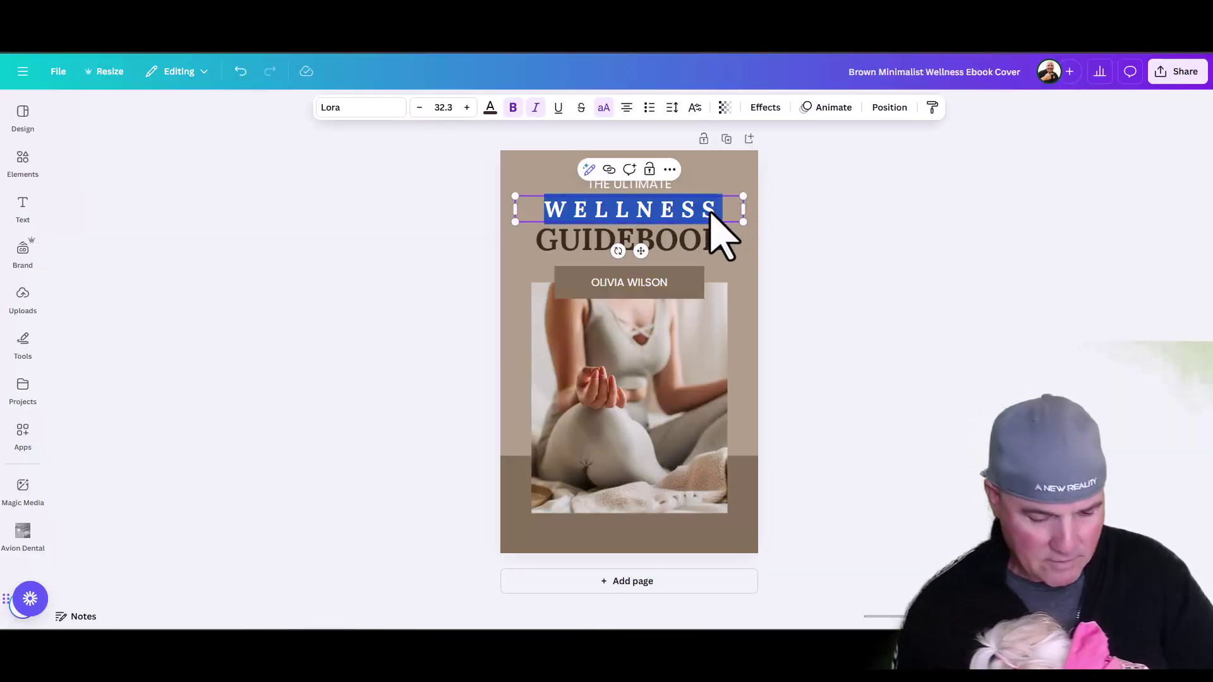
type("MEAL PREP IN 30 MINUTES")
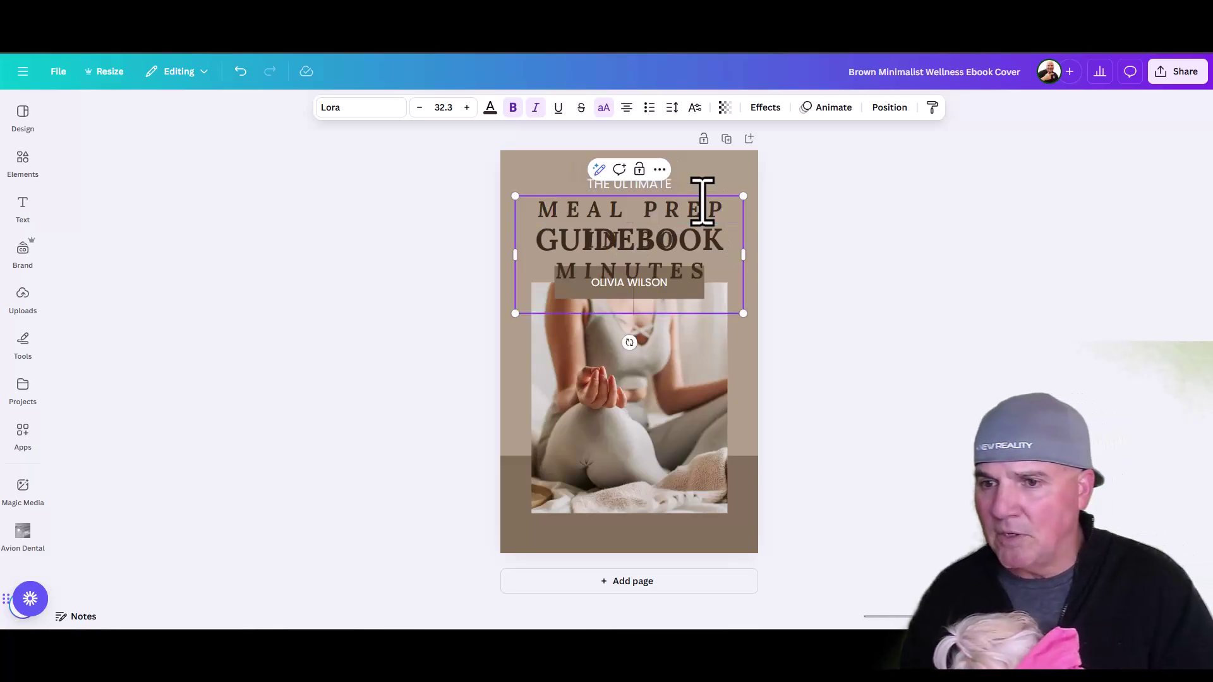
left_click(771, 284)
Delete the GUIDEBOOK text box and move the new title back to the page centre
left_click(661, 270)
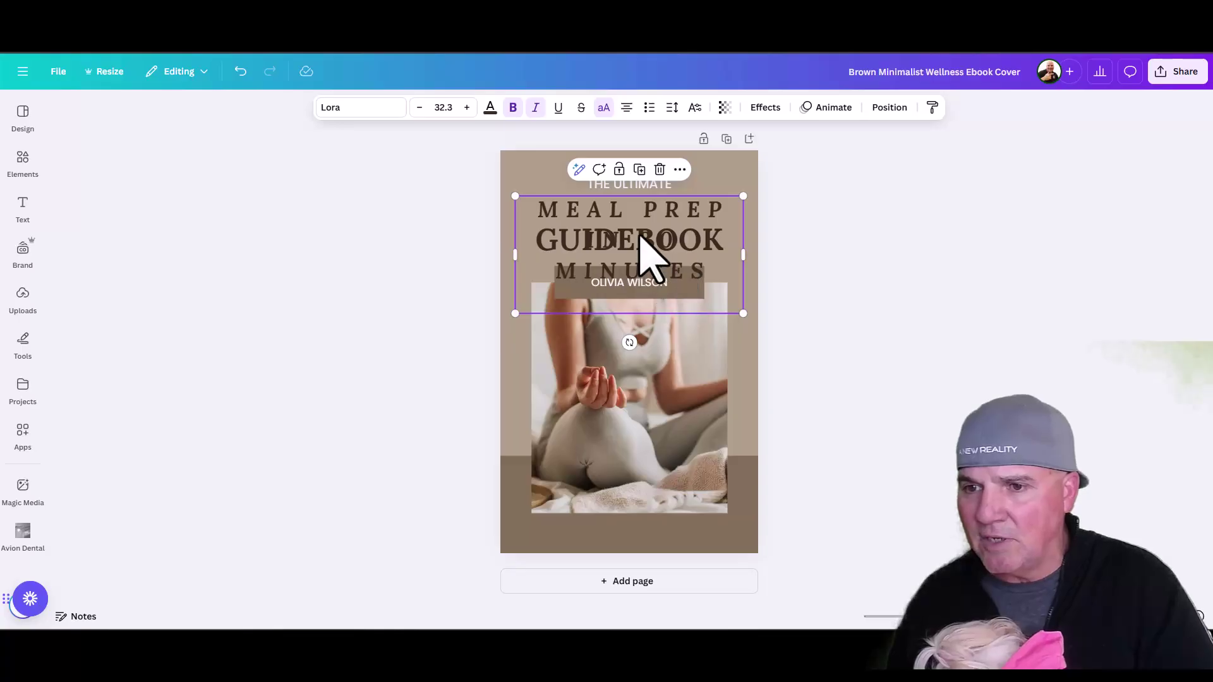
left_click_drag(651, 244, 766, 227)
left_click(599, 263)
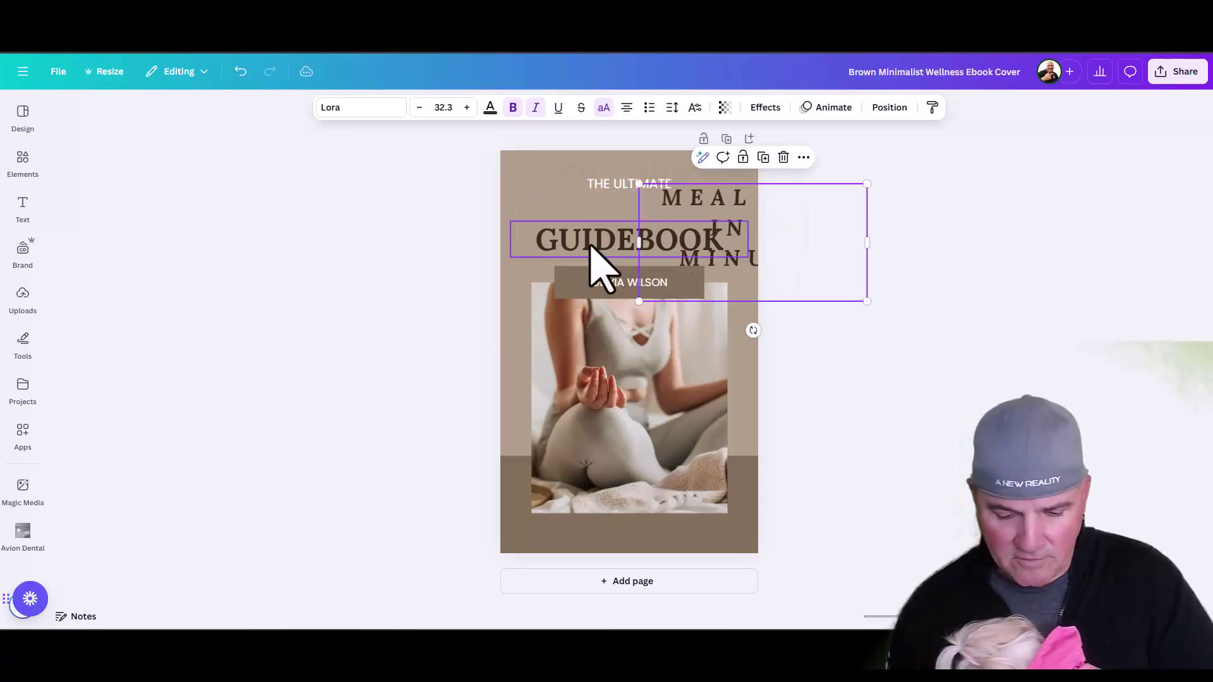
key("Delete")
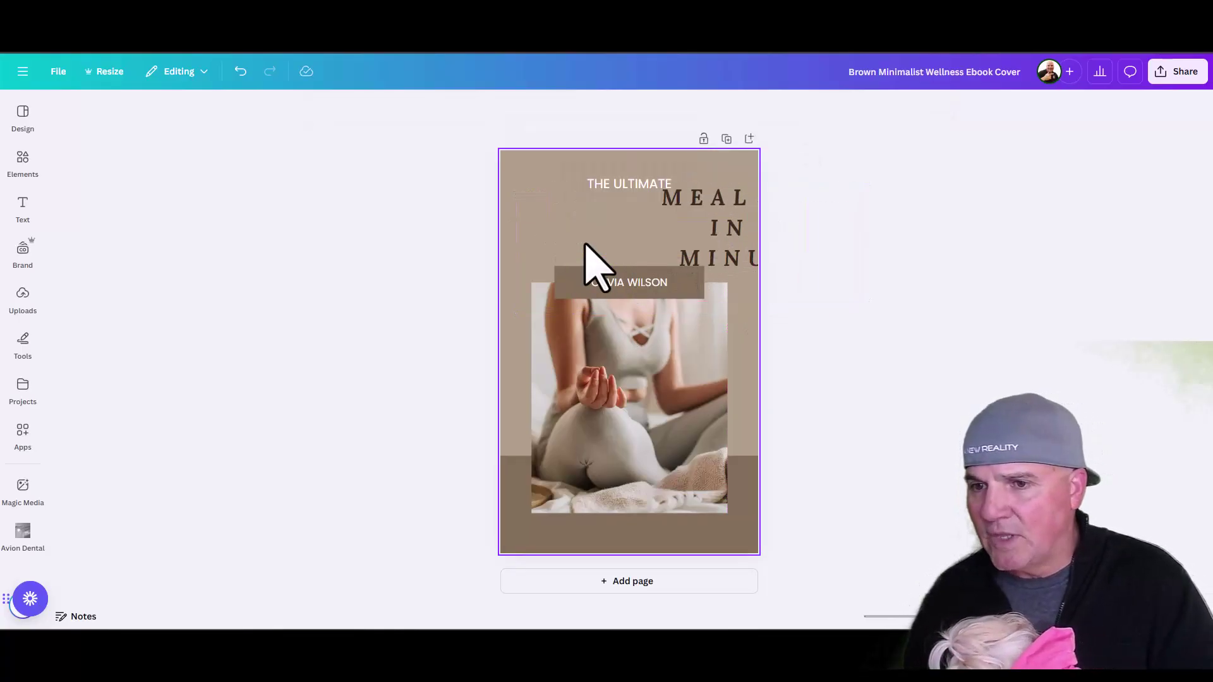
left_click_drag(741, 246, 616, 241)
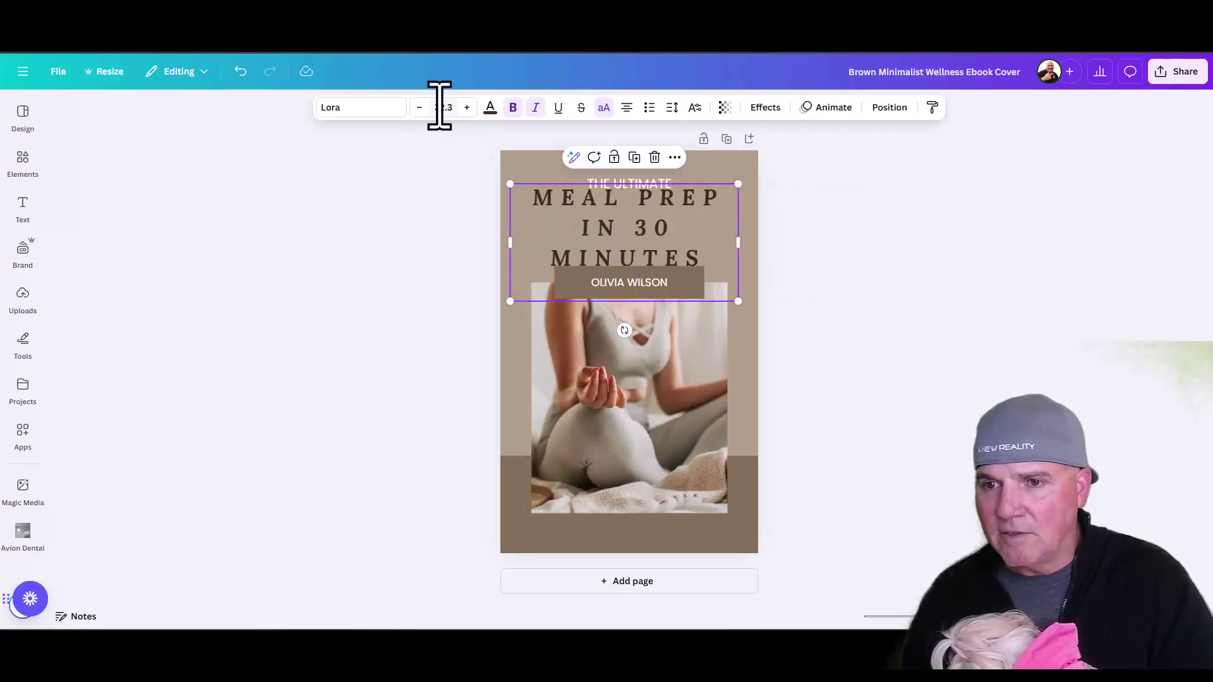
Shrink the title to 27.3 so it sits on two centred lines, nudged slightly lower
left_click(419, 107)
left_click(419, 108)
left_click(419, 107)
left_click(418, 107)
left_click(419, 107)
left_click_drag(676, 225, 682, 232)
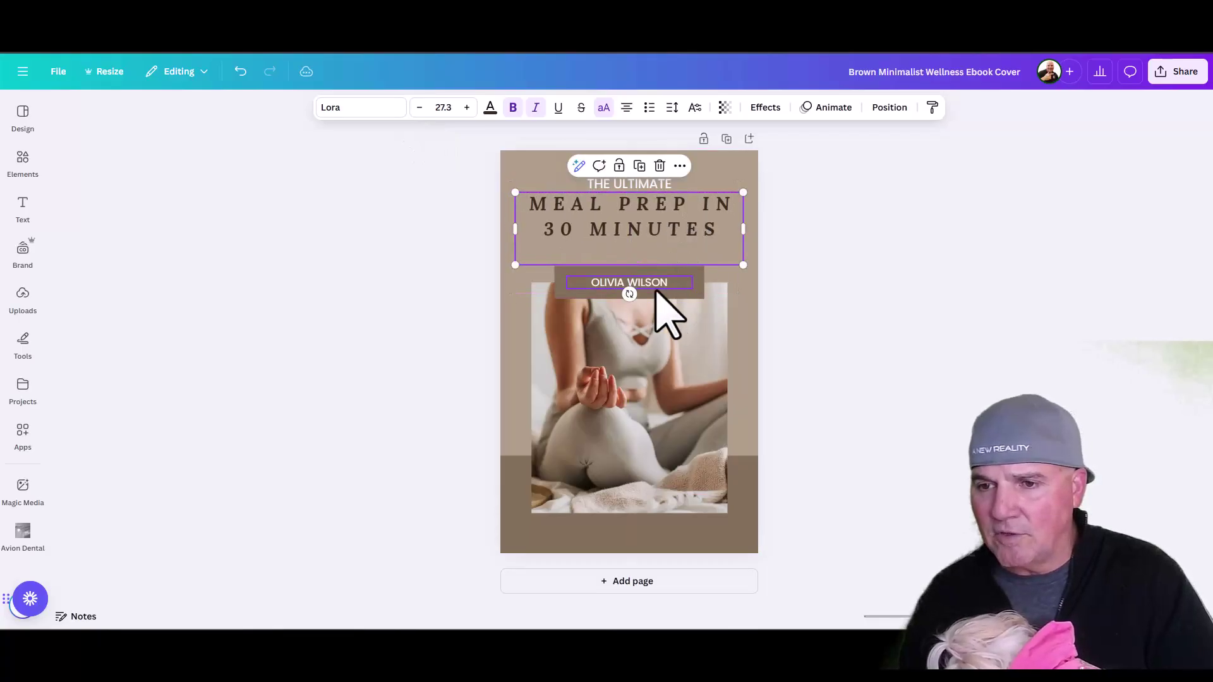
left_click(661, 436)
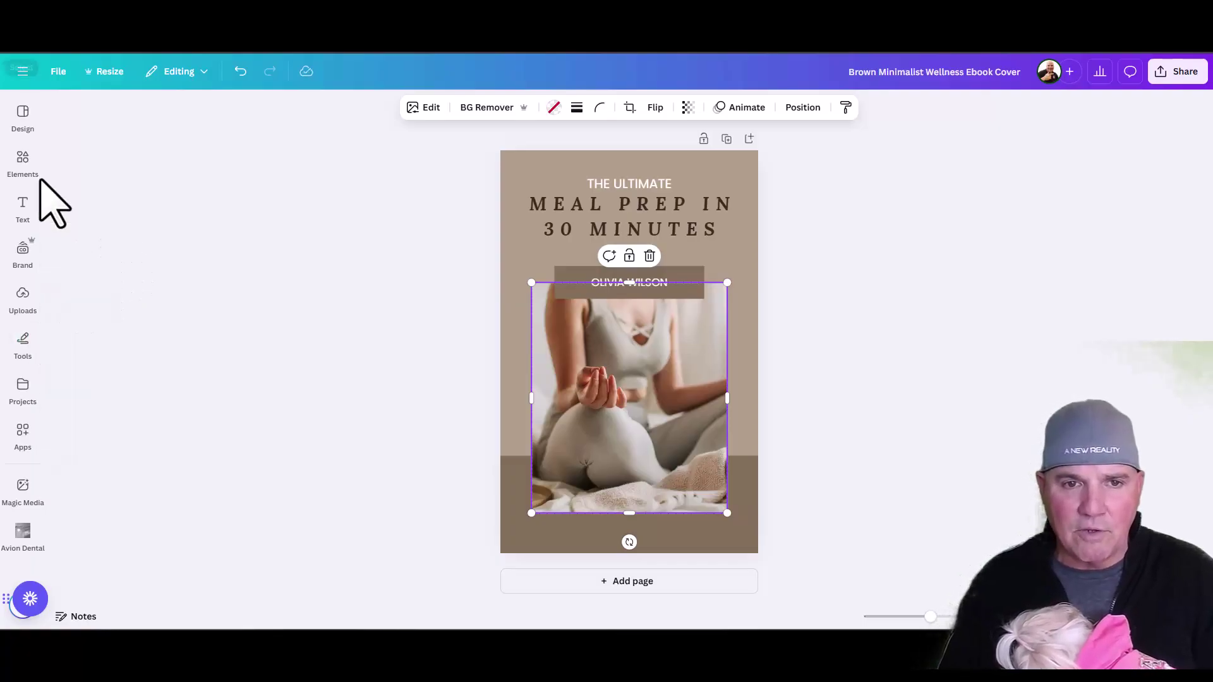
left_click(24, 165)
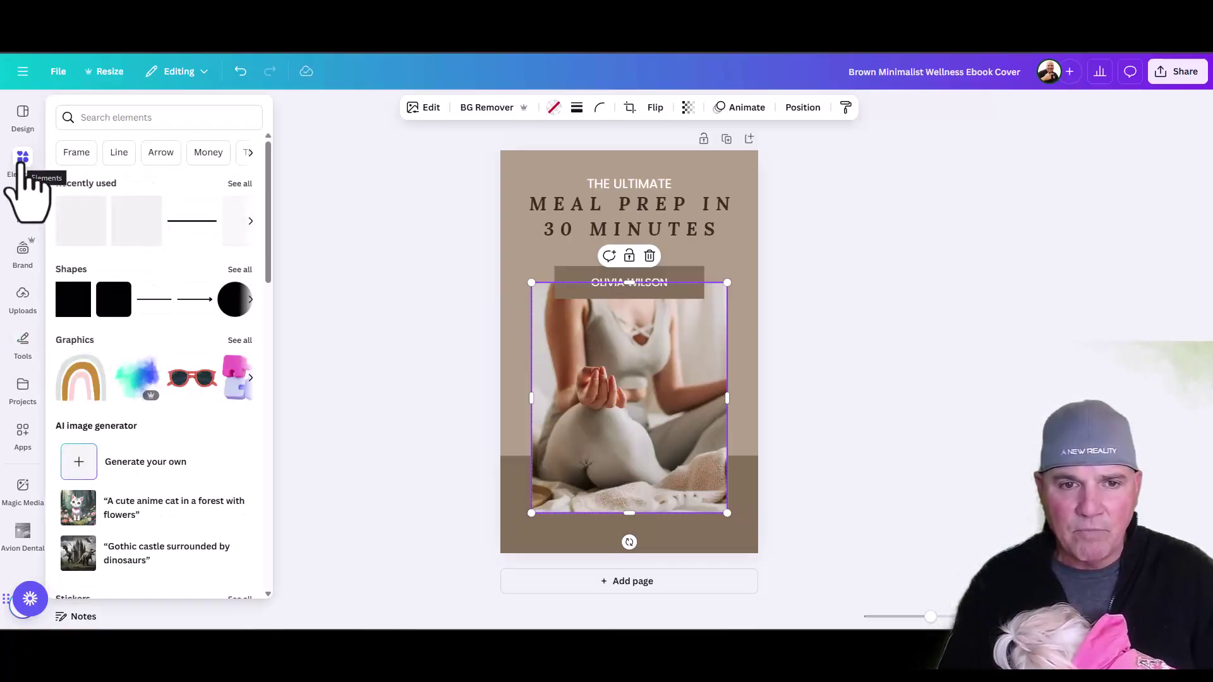
Search the uploads for 'mom', then add the sofa meditation photo from the Elements library
left_click(24, 297)
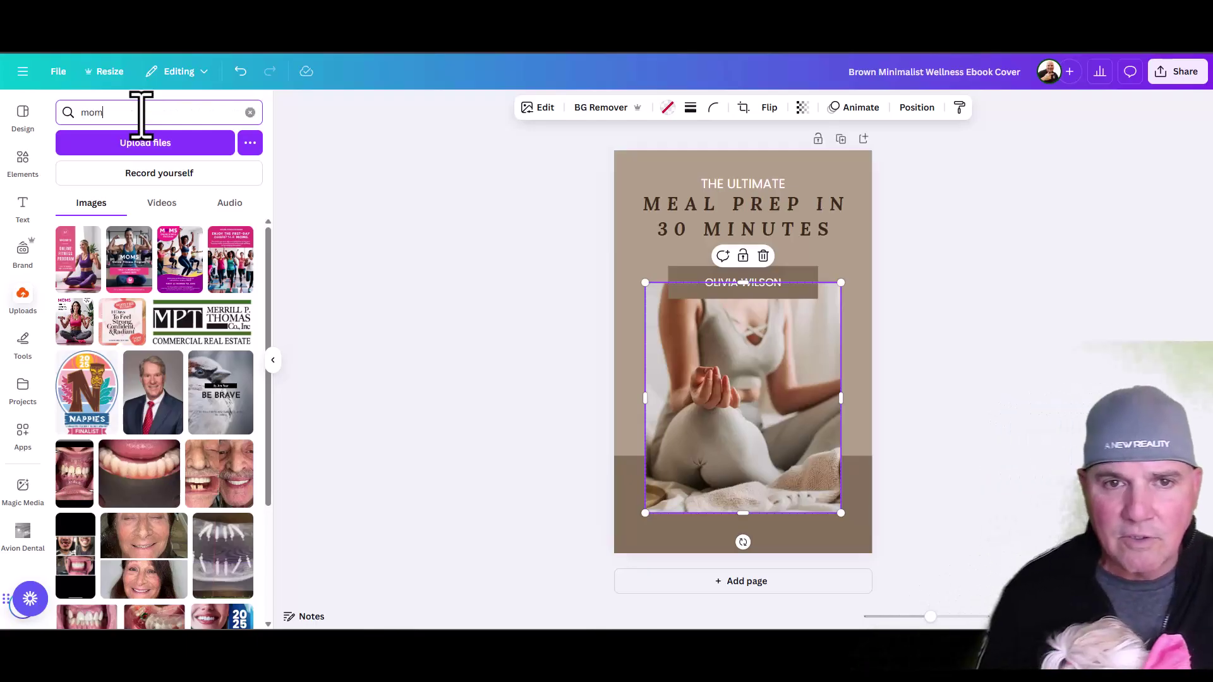
key("Return")
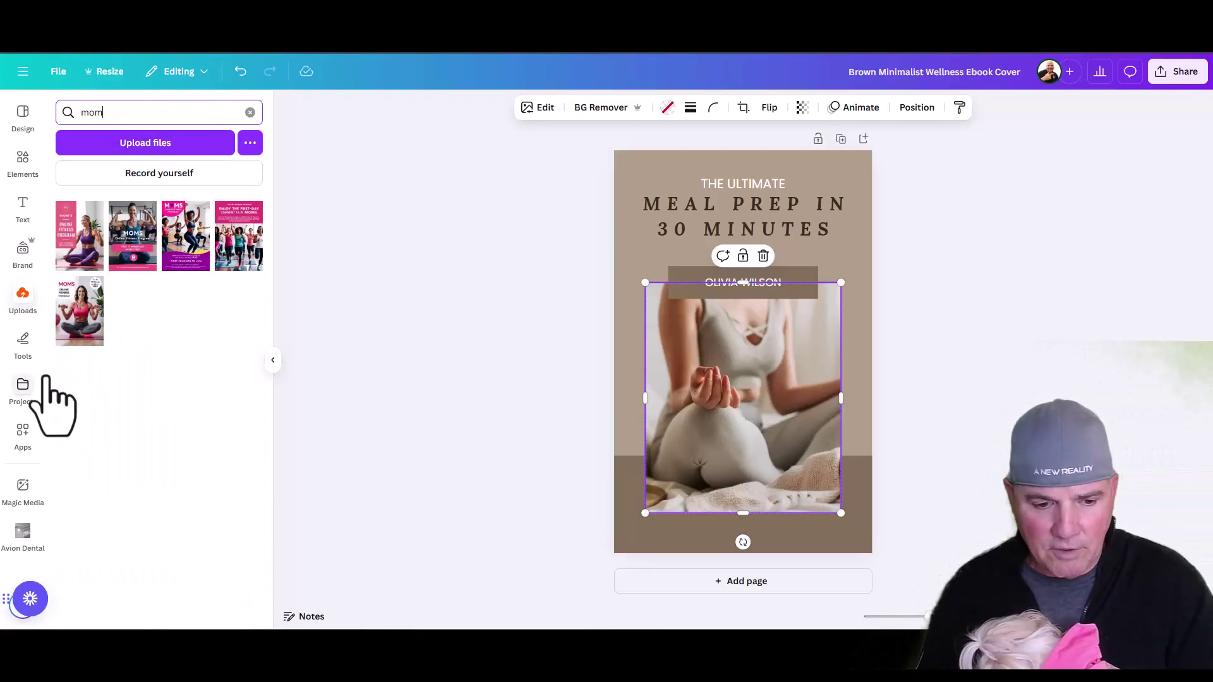
left_click(23, 163)
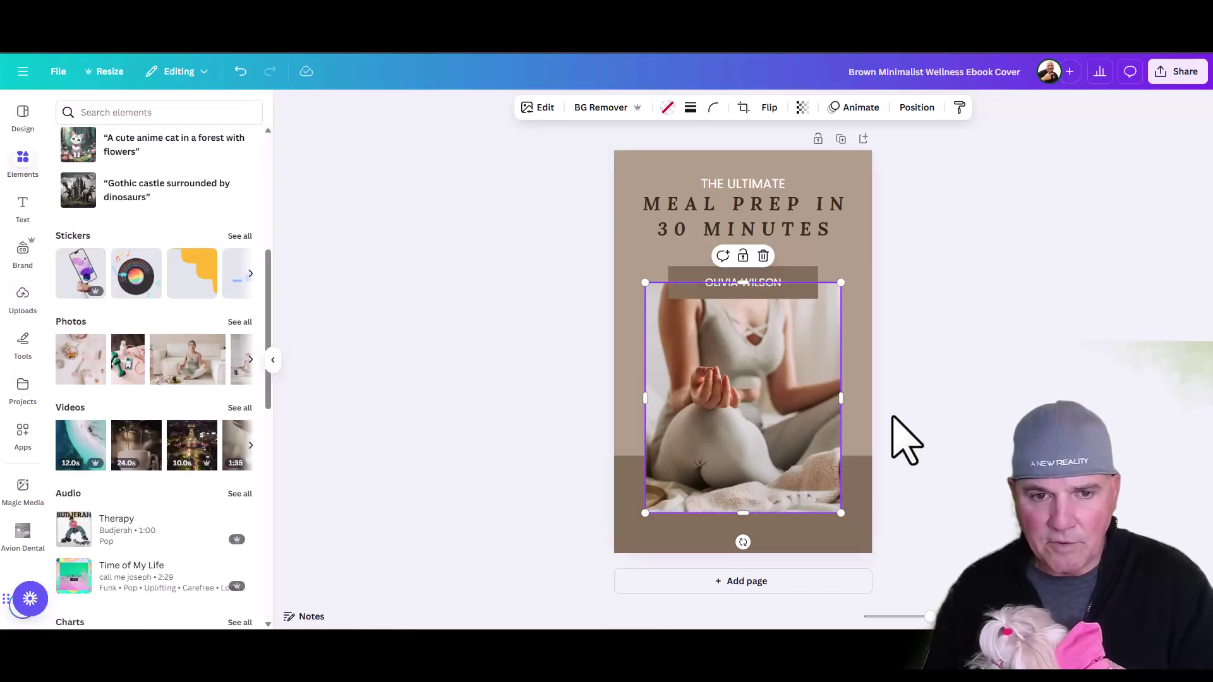
left_click(199, 379)
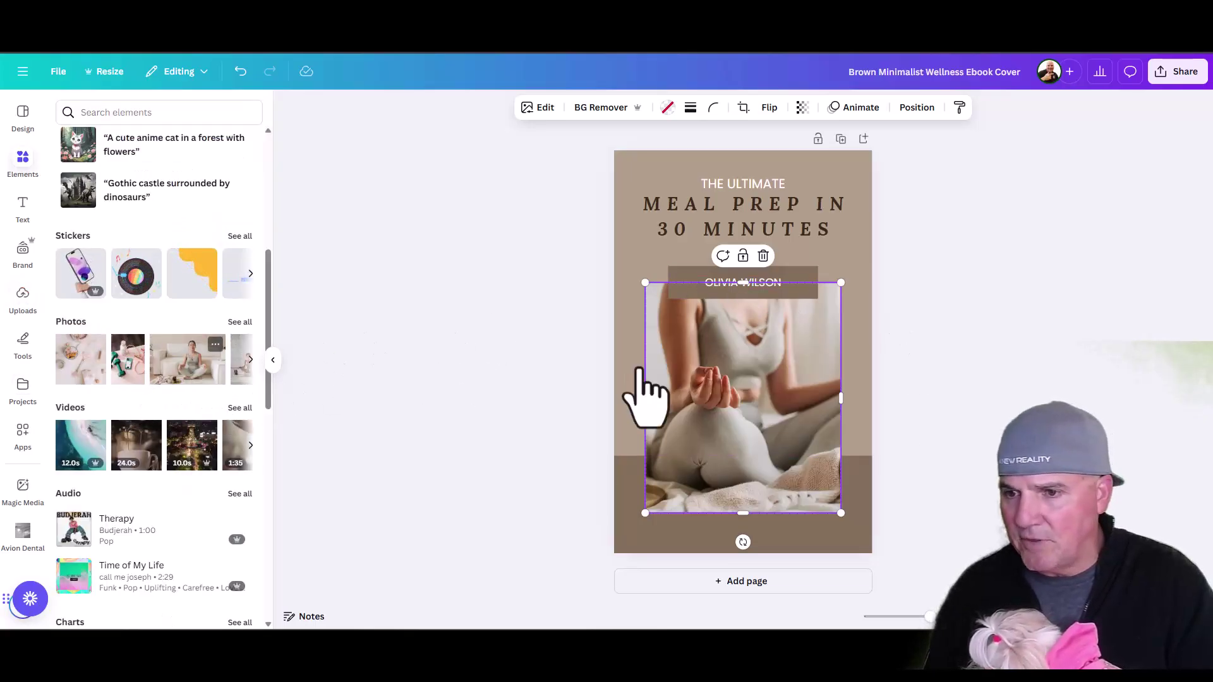
Remove the old yoga photo and its empty frame, centre the sofa photo, and switch to DeepSeek
left_click(775, 486)
key("Delete")
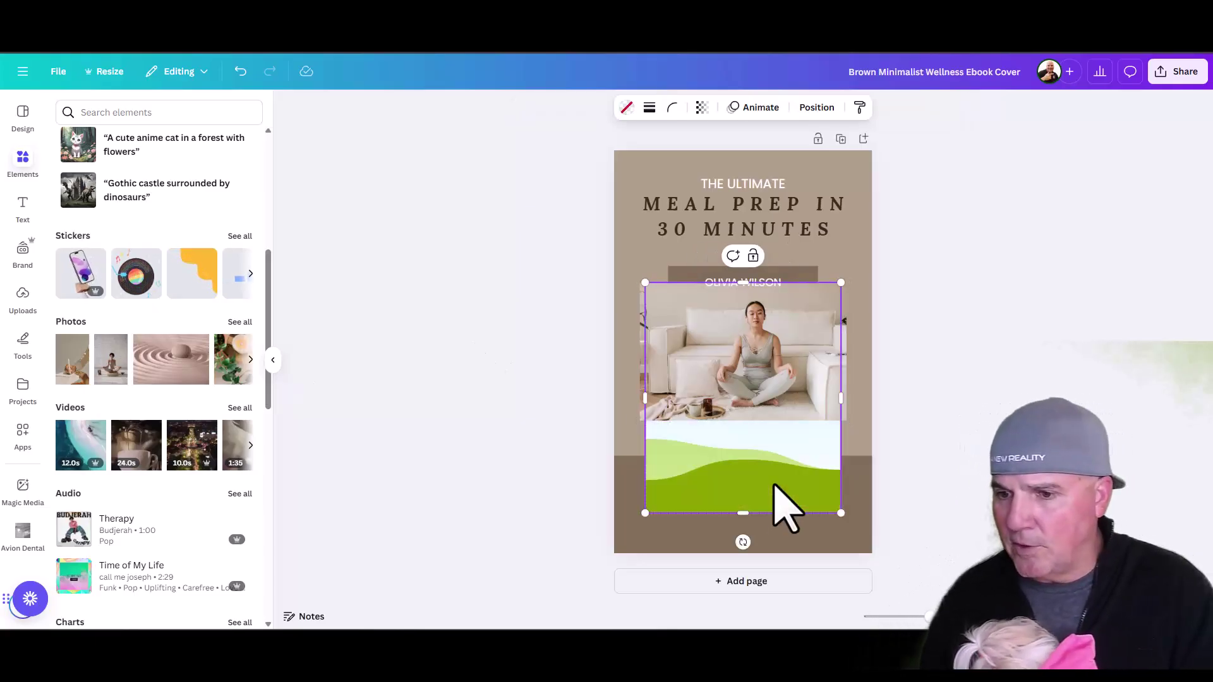
mouse_move(776, 402)
left_mouse_down()
mouse_move(761, 392)
mouse_move(785, 380)
left_mouse_up()
key("Delete")
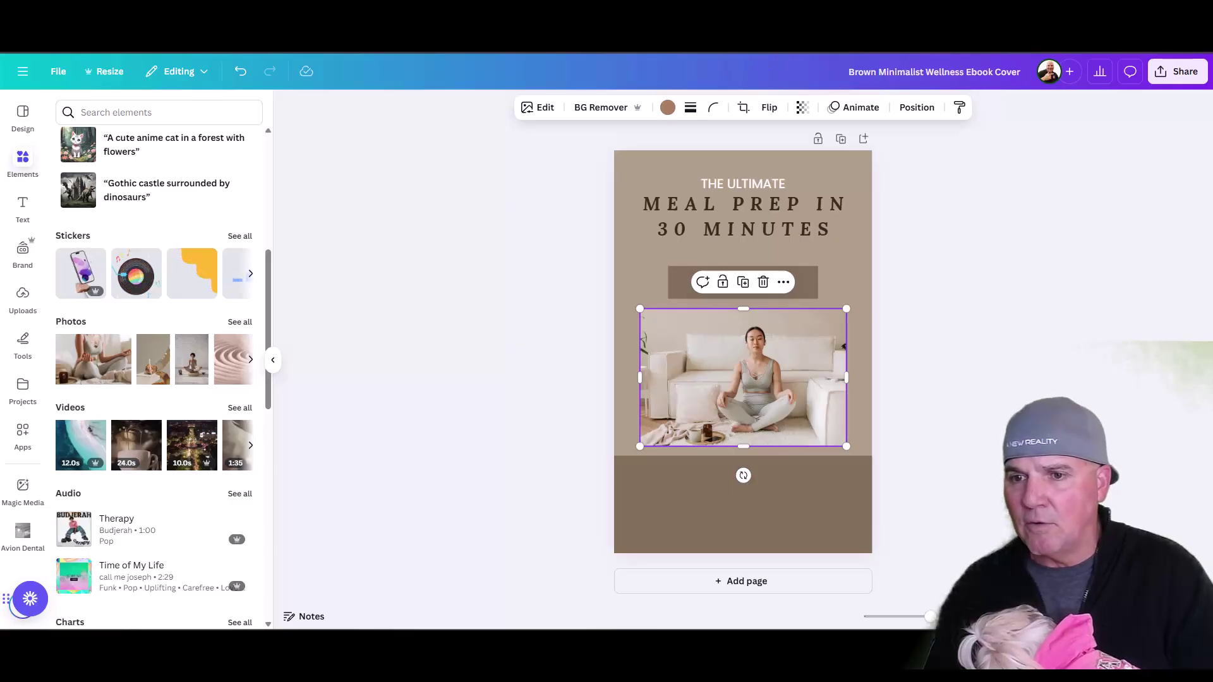
key("alt+Tab")
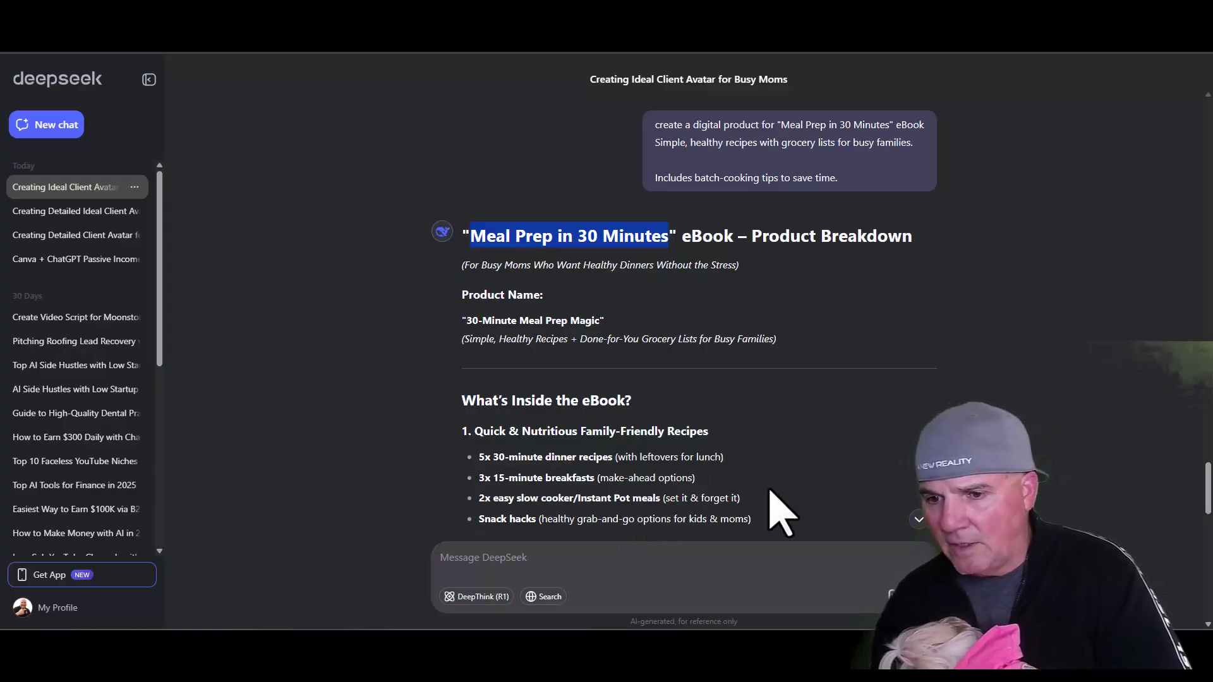
left_click(783, 457)
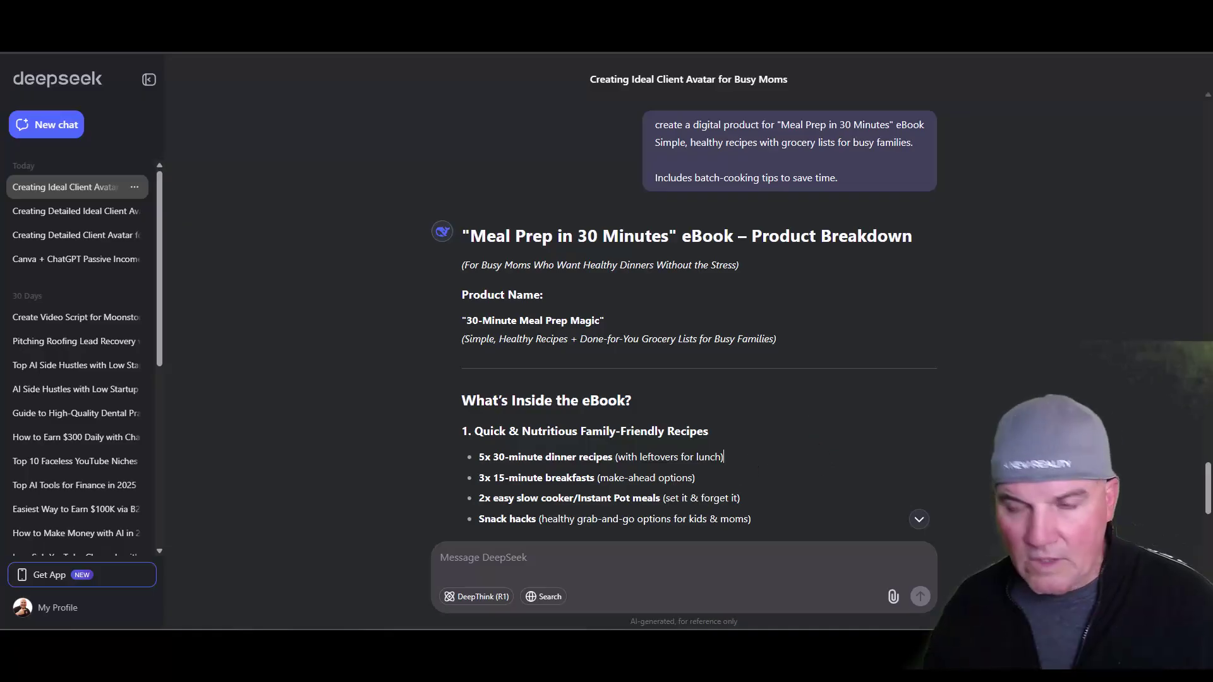
scroll(695, 316, "down", 10)
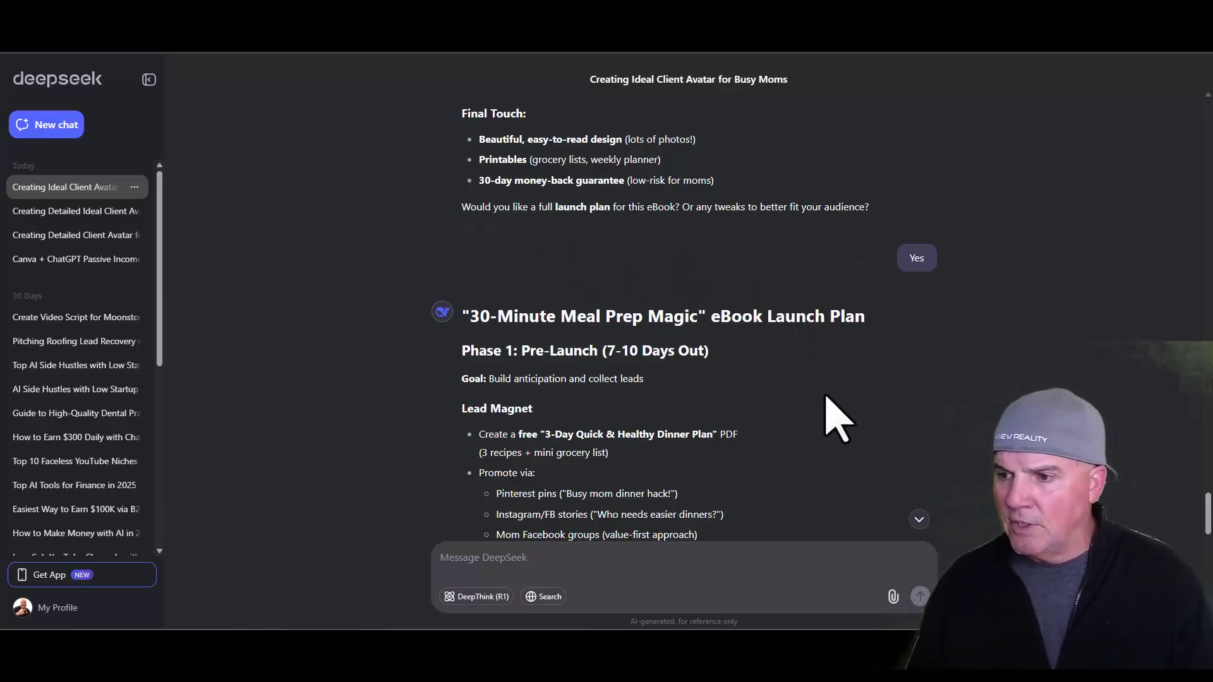
scroll(736, 422, "down", 5)
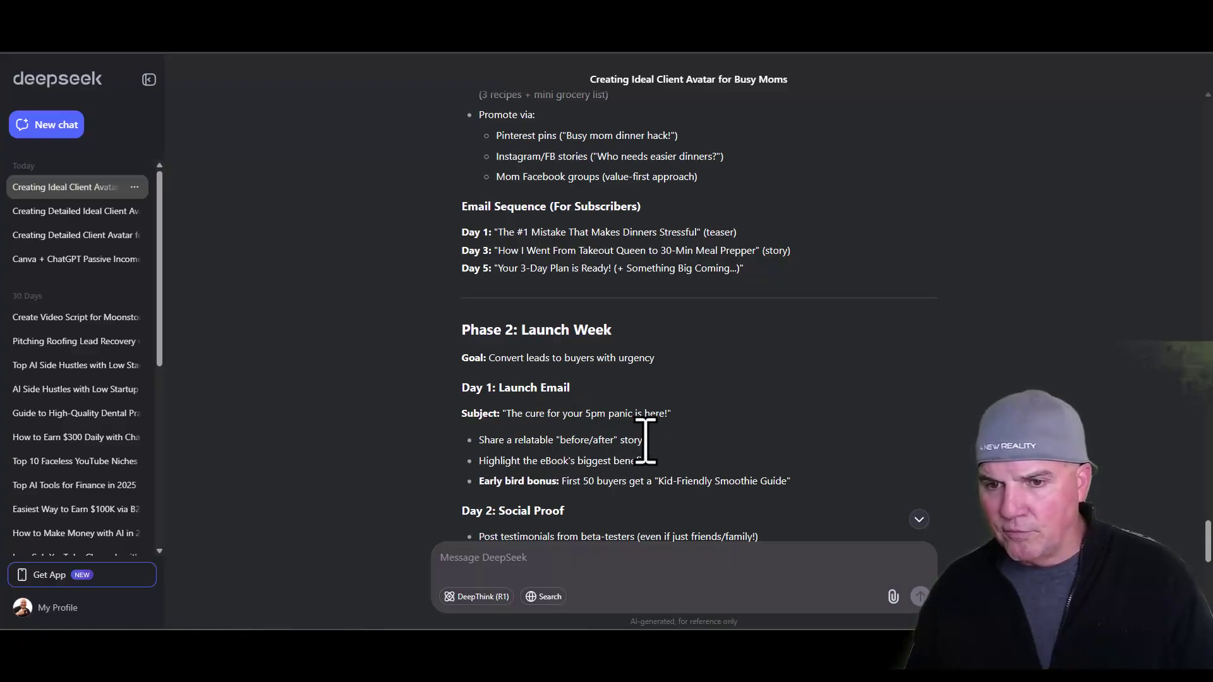
scroll(646, 440, "down", 5)
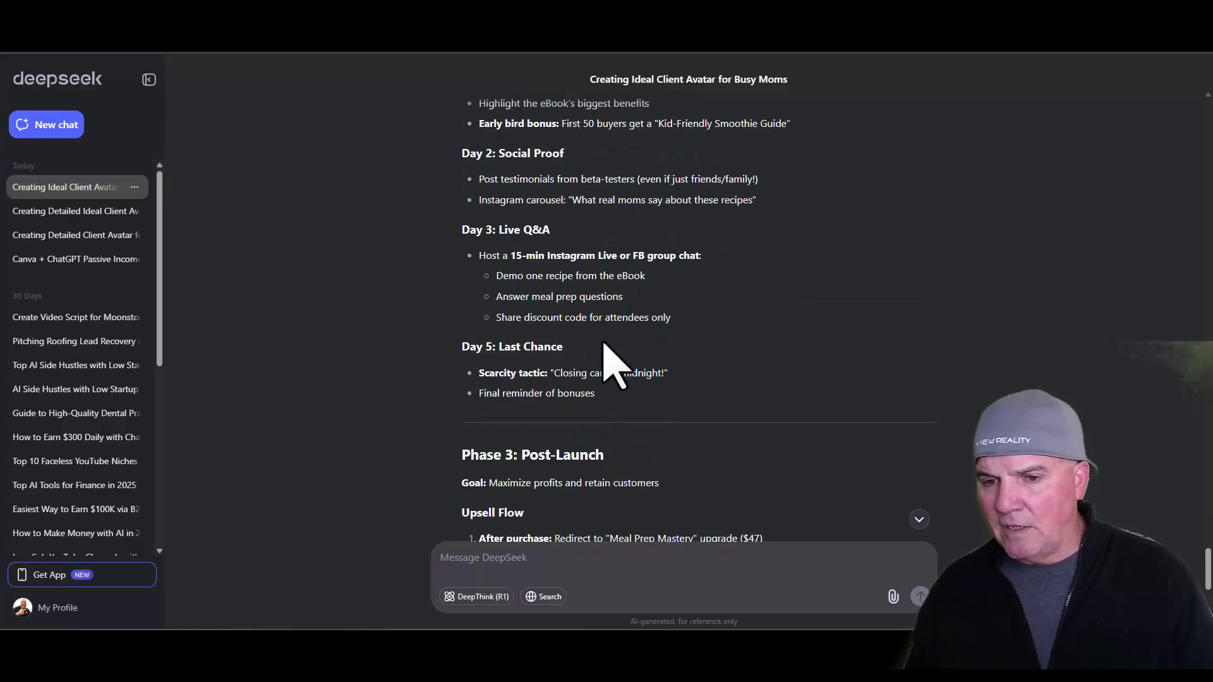
scroll(727, 437, "down", 5)
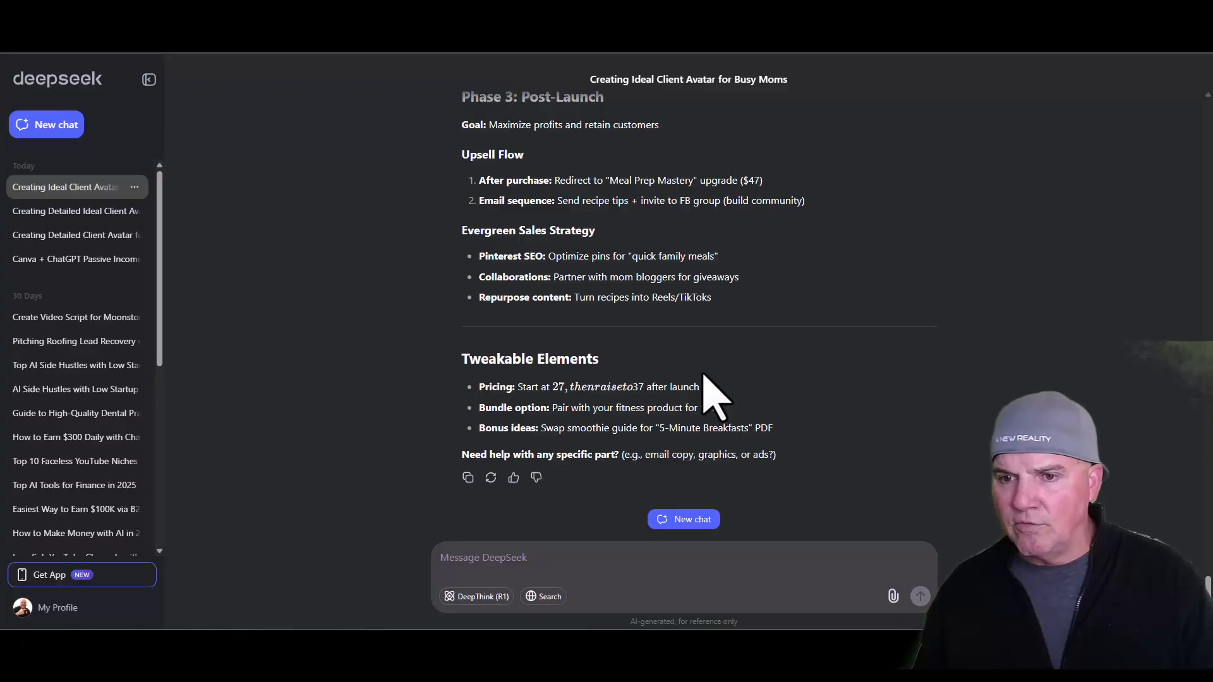
scroll(714, 395, "up", 5)
scroll(714, 395, "up", 5)
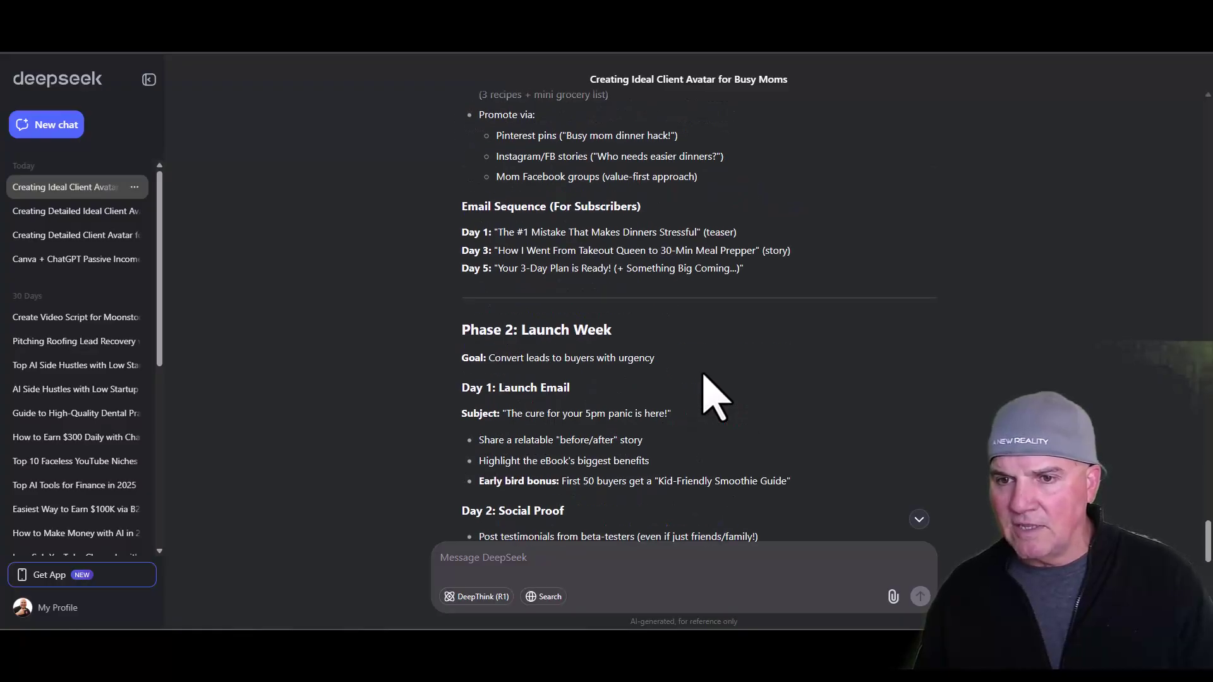
scroll(714, 395, "up", 15)
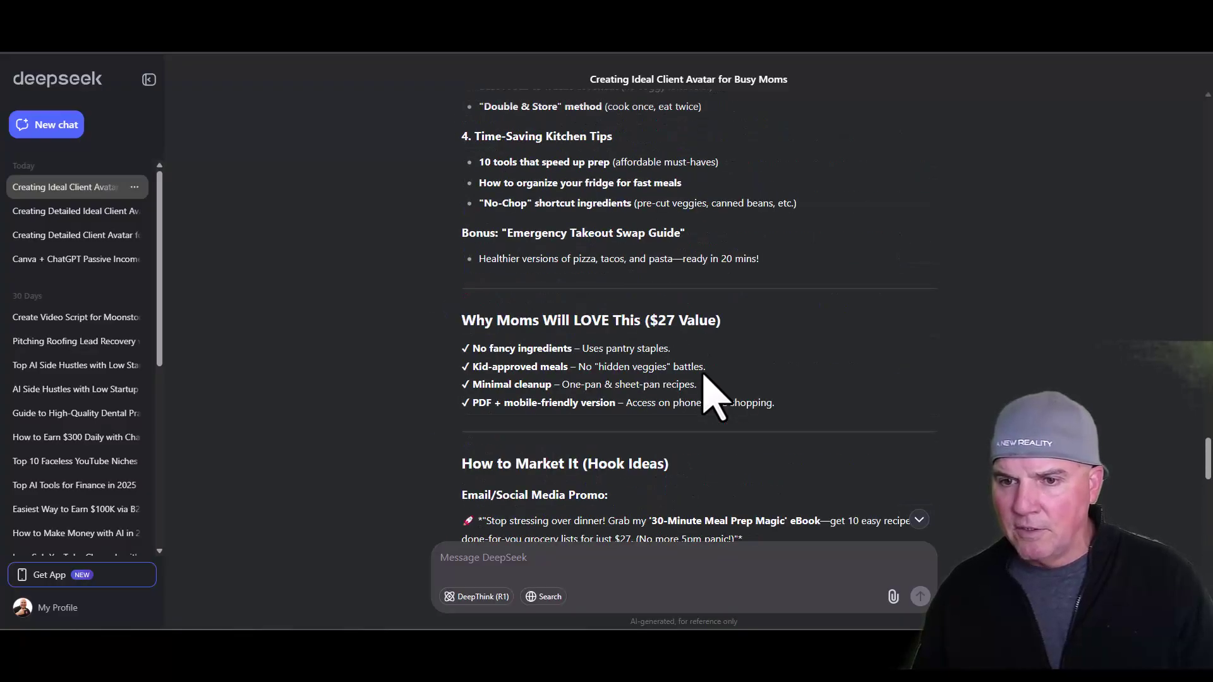
scroll(714, 395, "down", 5)
scroll(714, 395, "up", 5)
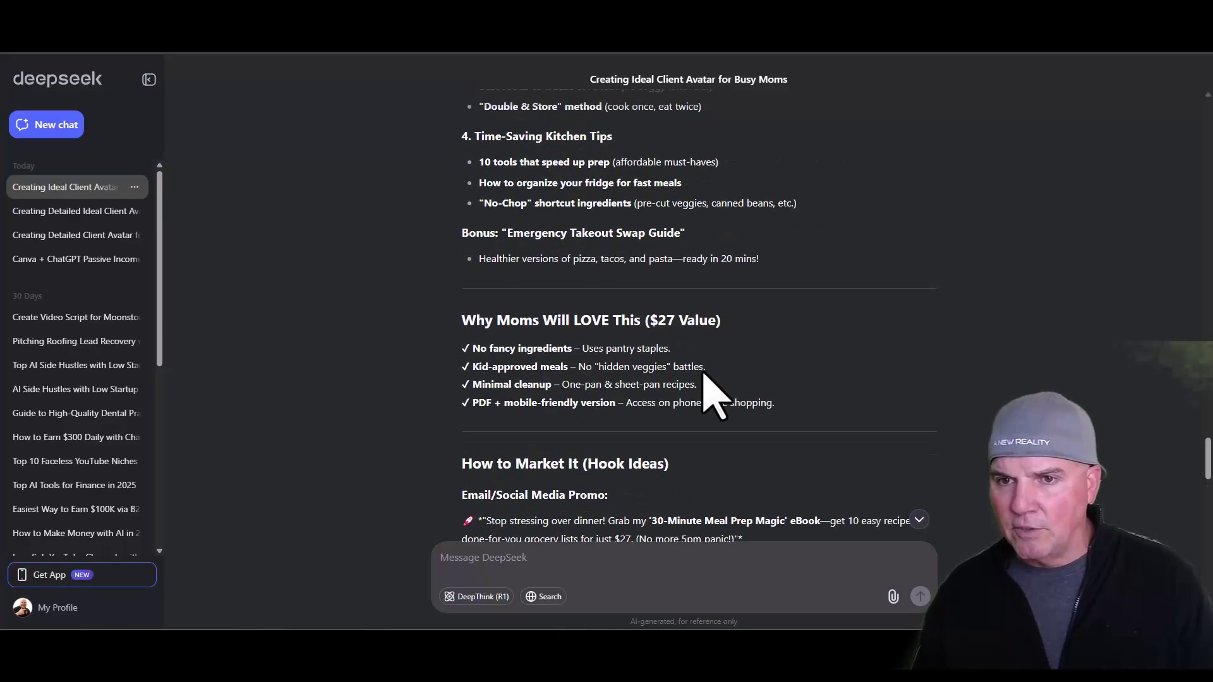
scroll(705, 374, "up", 5)
scroll(714, 395, "down", 10)
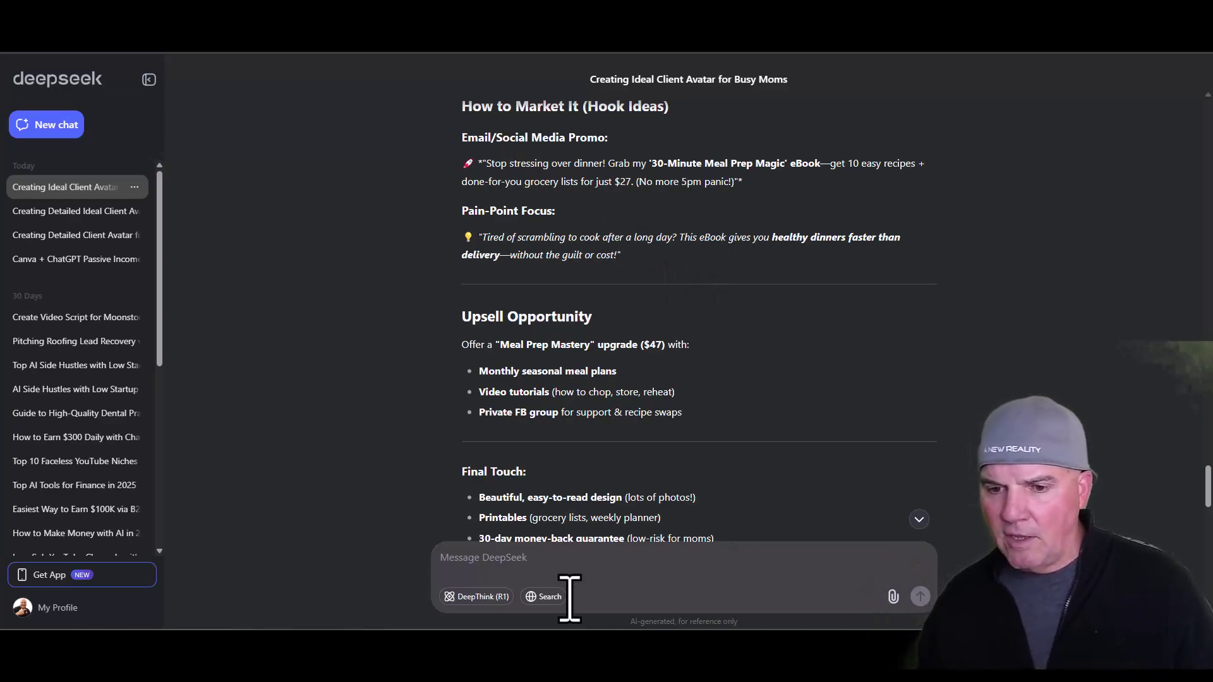
Ask DeepSeek 'Create a sales funnel for this' eBook, then return to the Canva cover
left_click(525, 580)
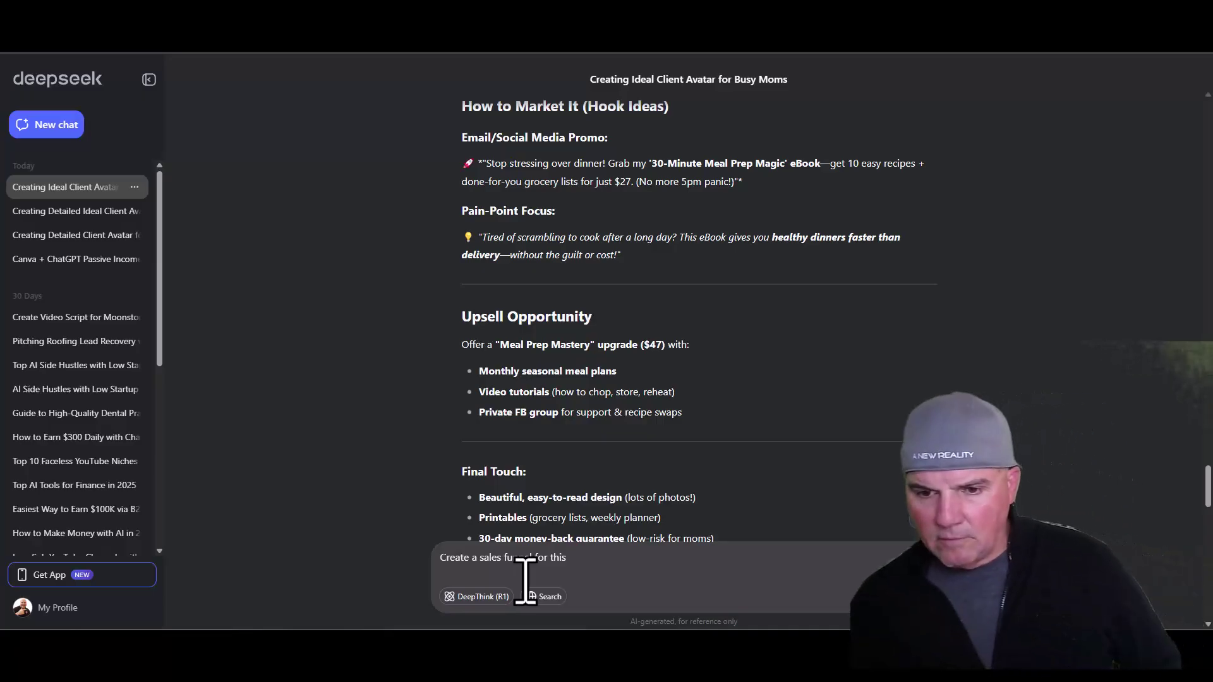
type("his")
key("Return")
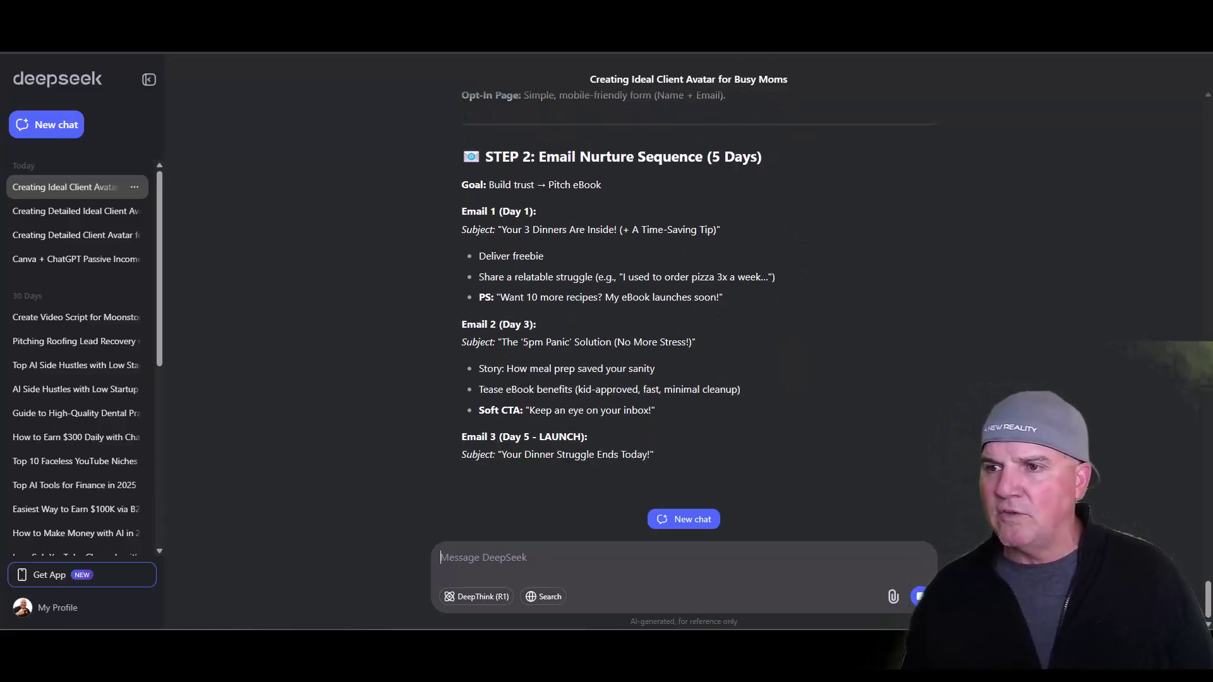
key("ctrl+Tab")
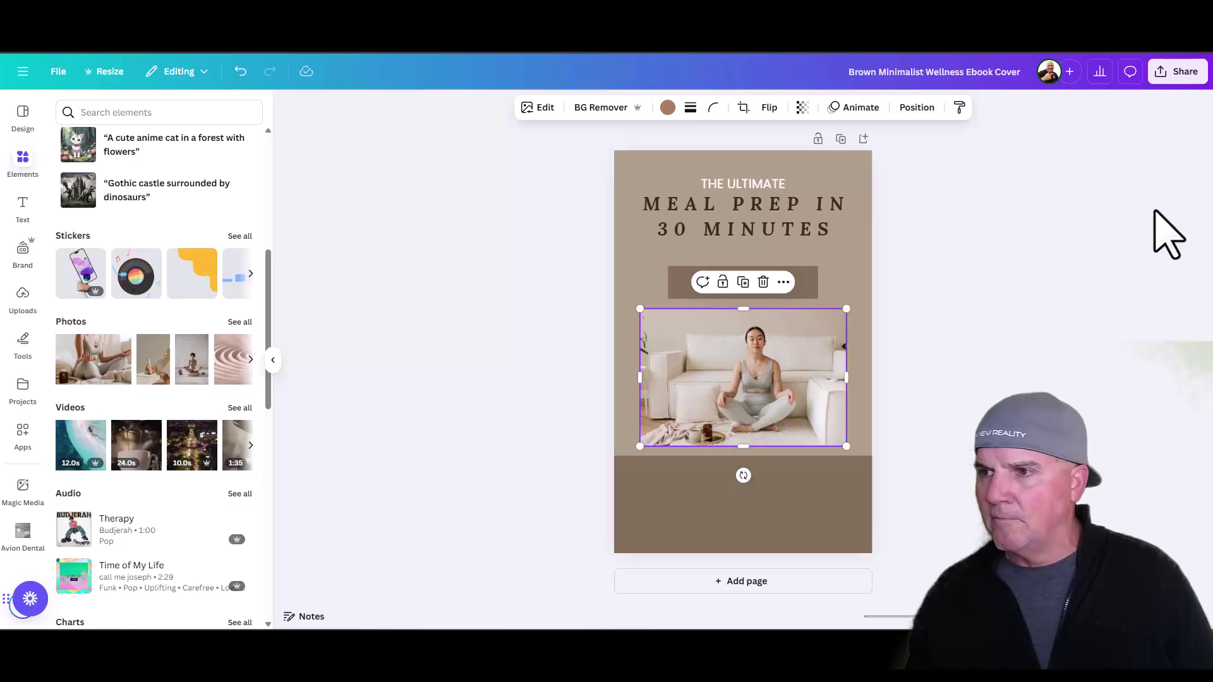
Create a live public view link from the Share menu and copy its URL
left_click(1161, 74)
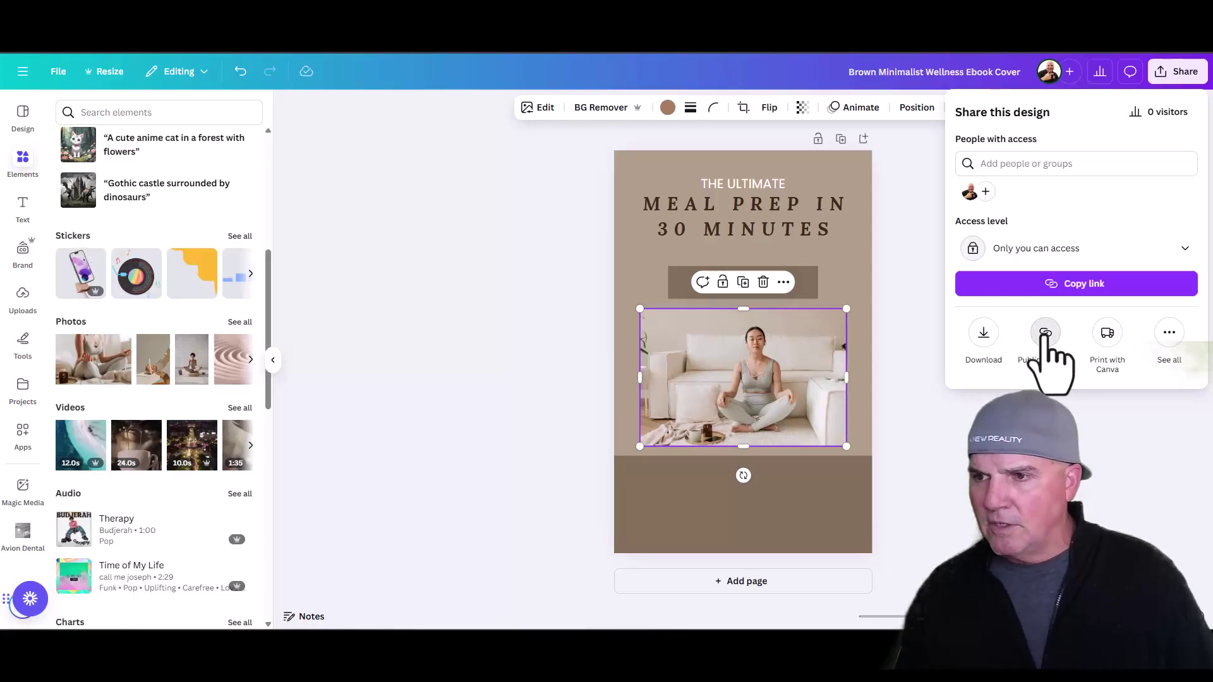
left_click(1045, 335)
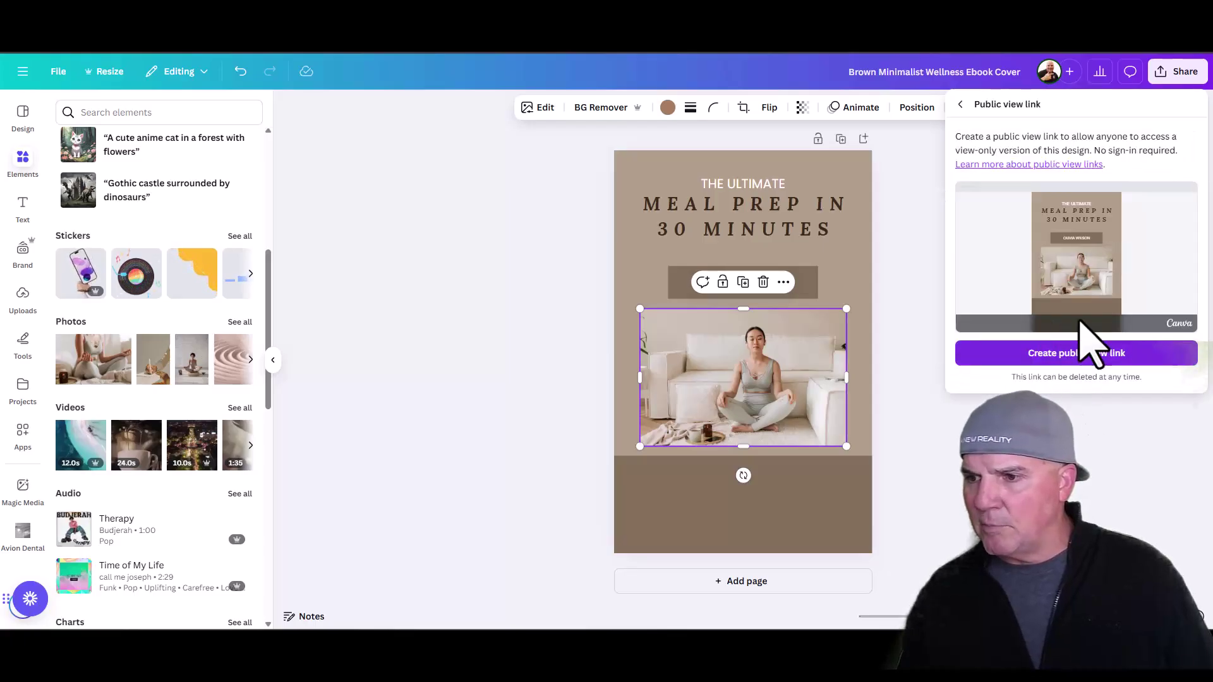
left_click(1088, 355)
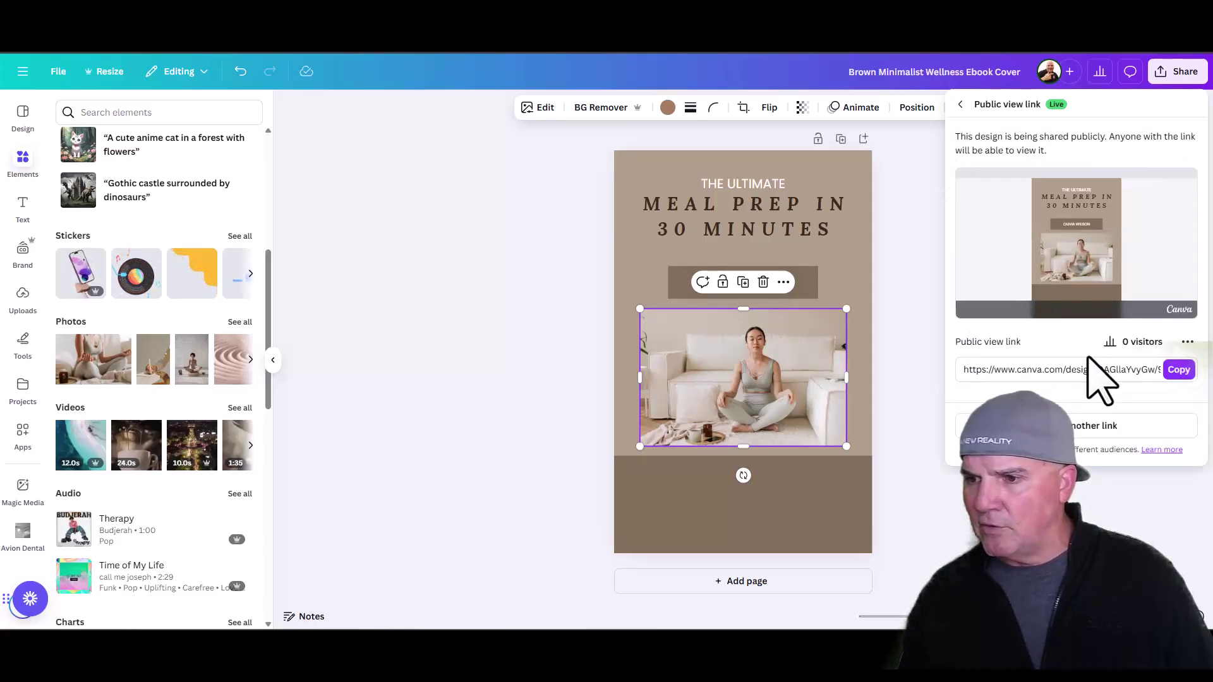
left_click(1088, 366)
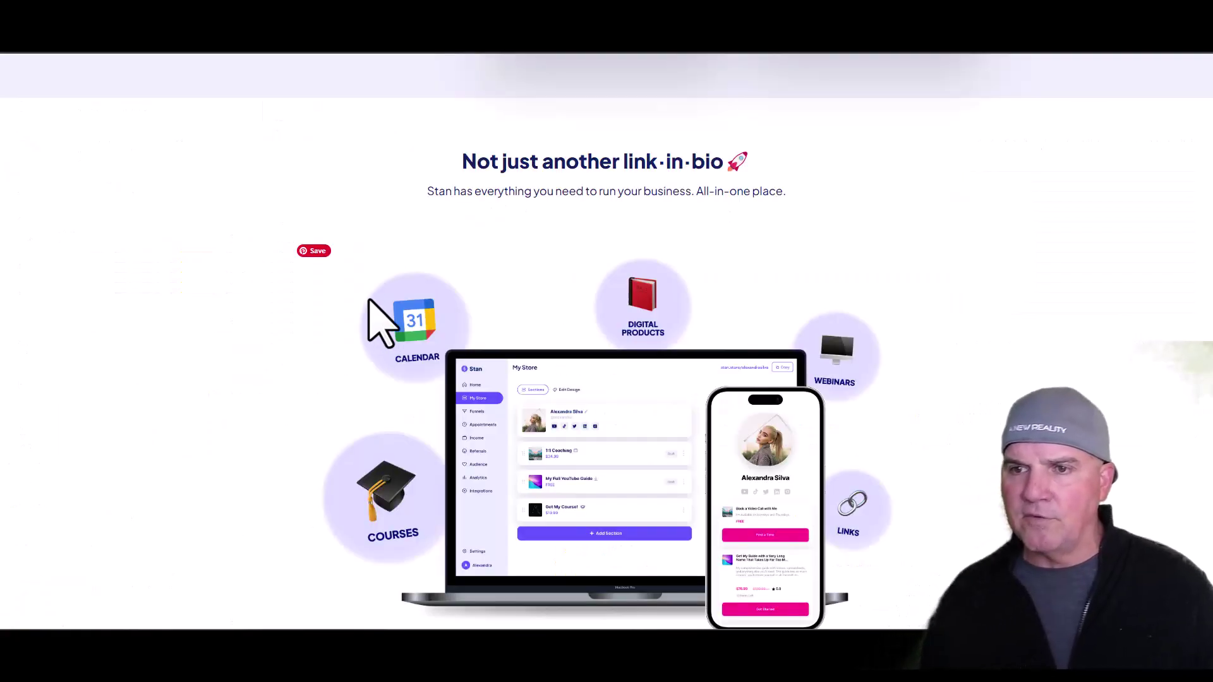
Scroll up to Stan's 'Meet Your All-in-One Creator Store' hero section
scroll(400, 325, "up", 10)
scroll(450, 328, "up", 5)
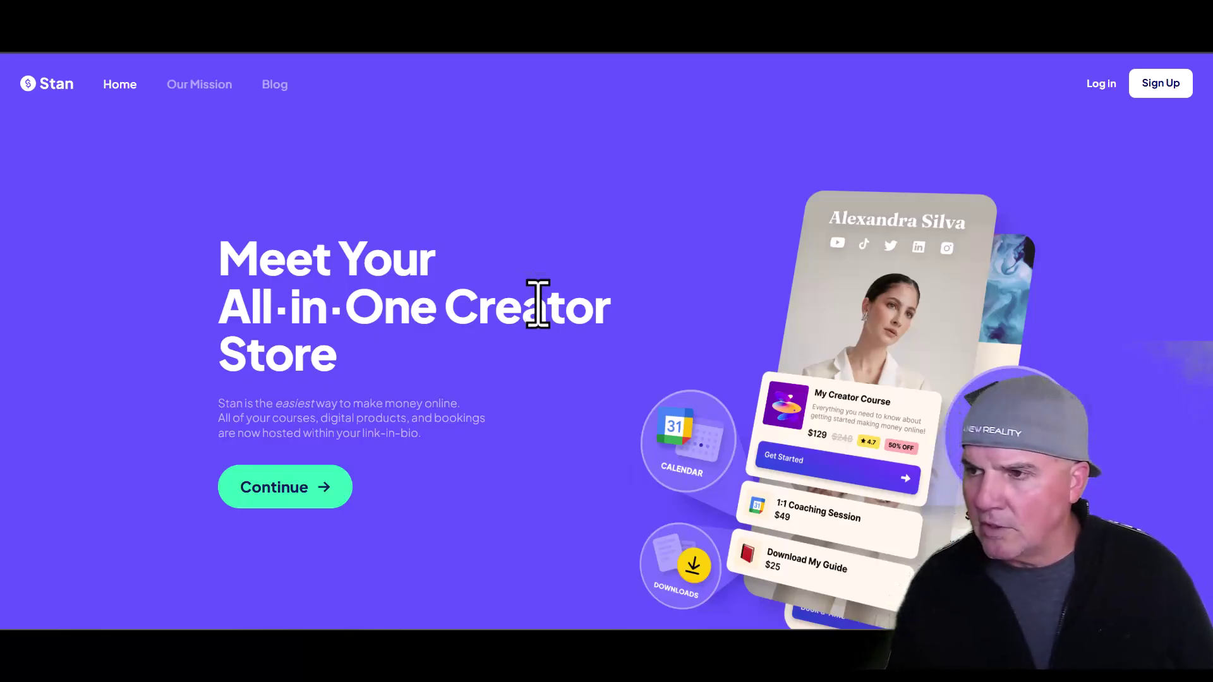
Scroll down through the Stan home page sections to the pricing list
scroll(587, 352, "down", 5)
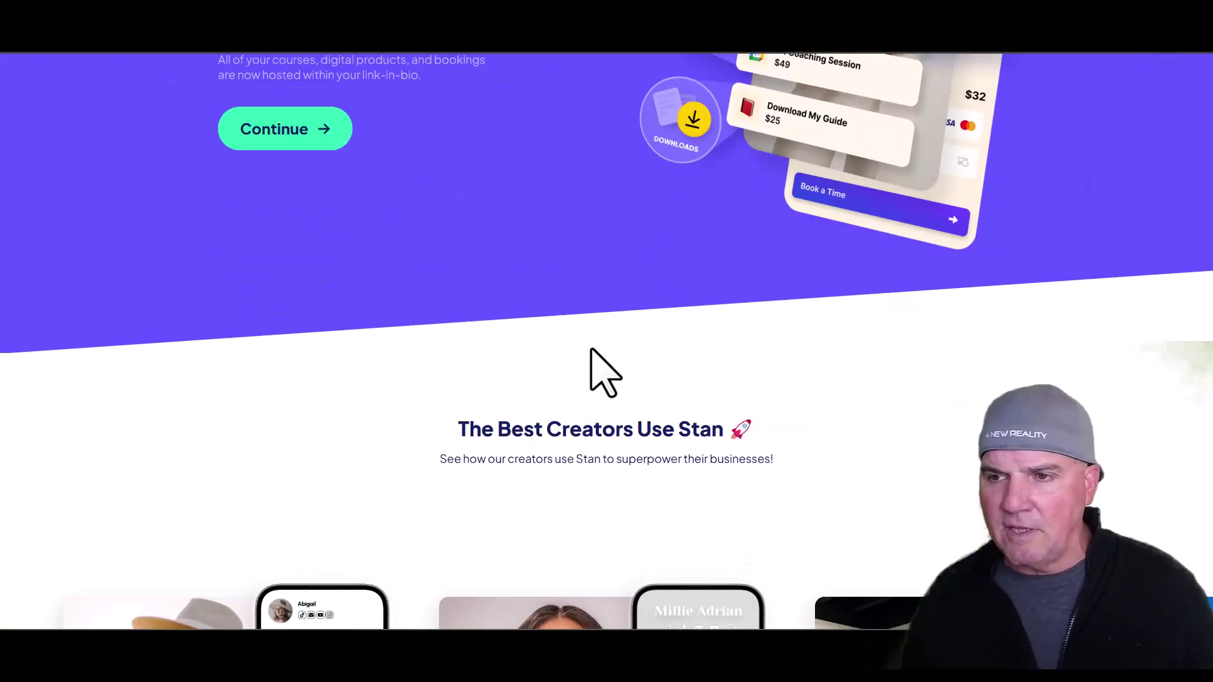
scroll(592, 350, "down", 5)
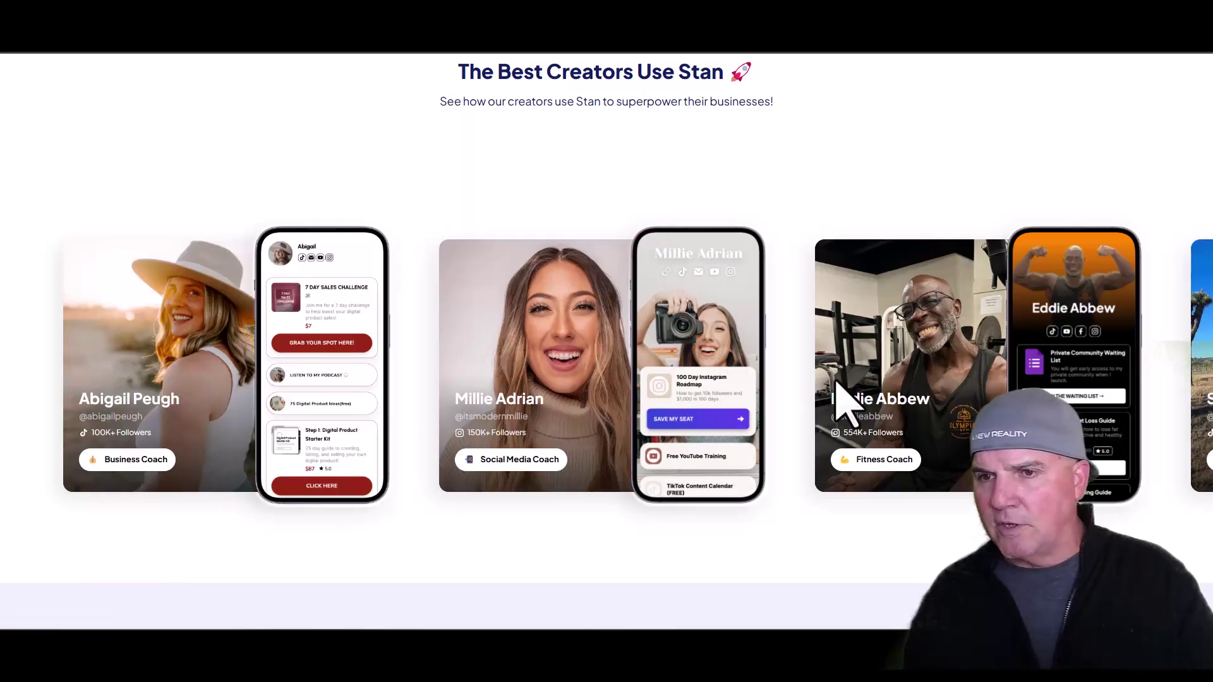
scroll(815, 374, "down", 1)
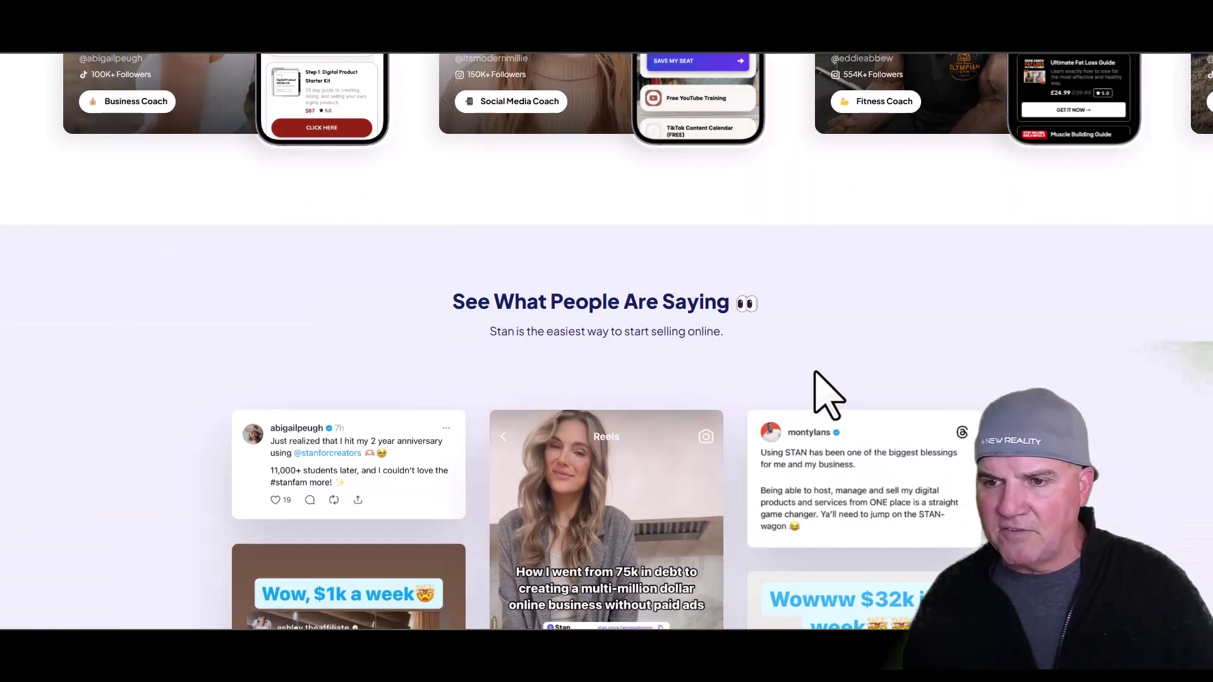
scroll(816, 368, "down", 5)
scroll(826, 392, "down", 5)
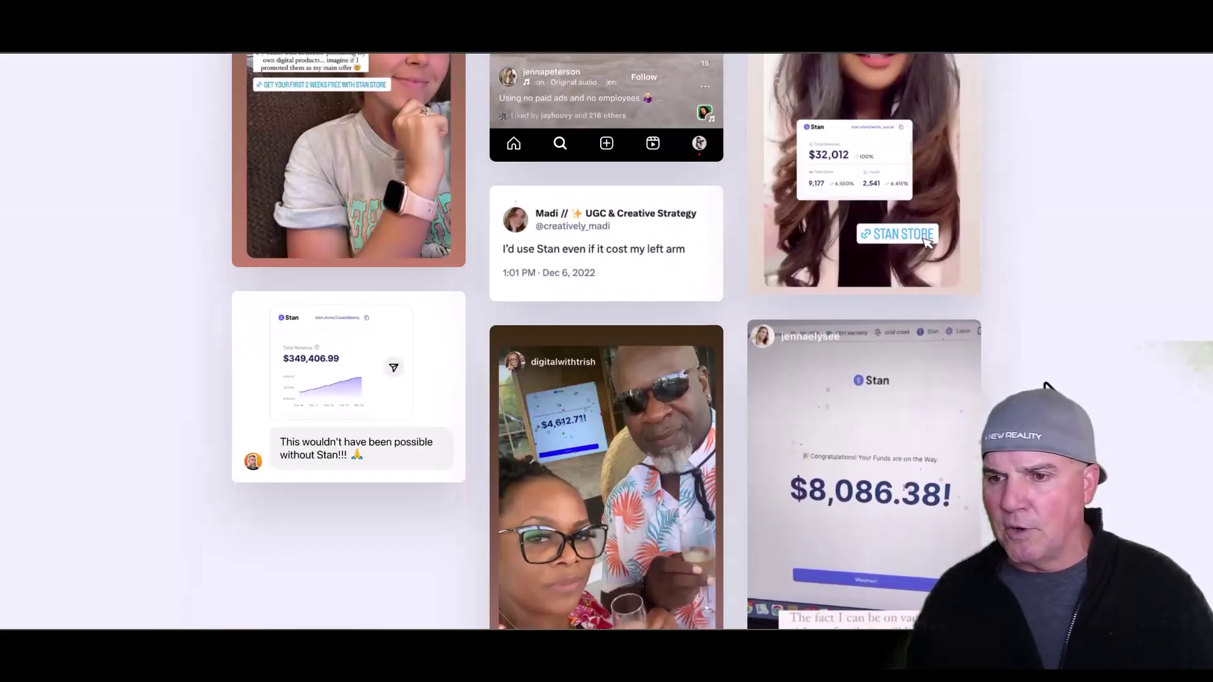
scroll(1046, 387, "down", 10)
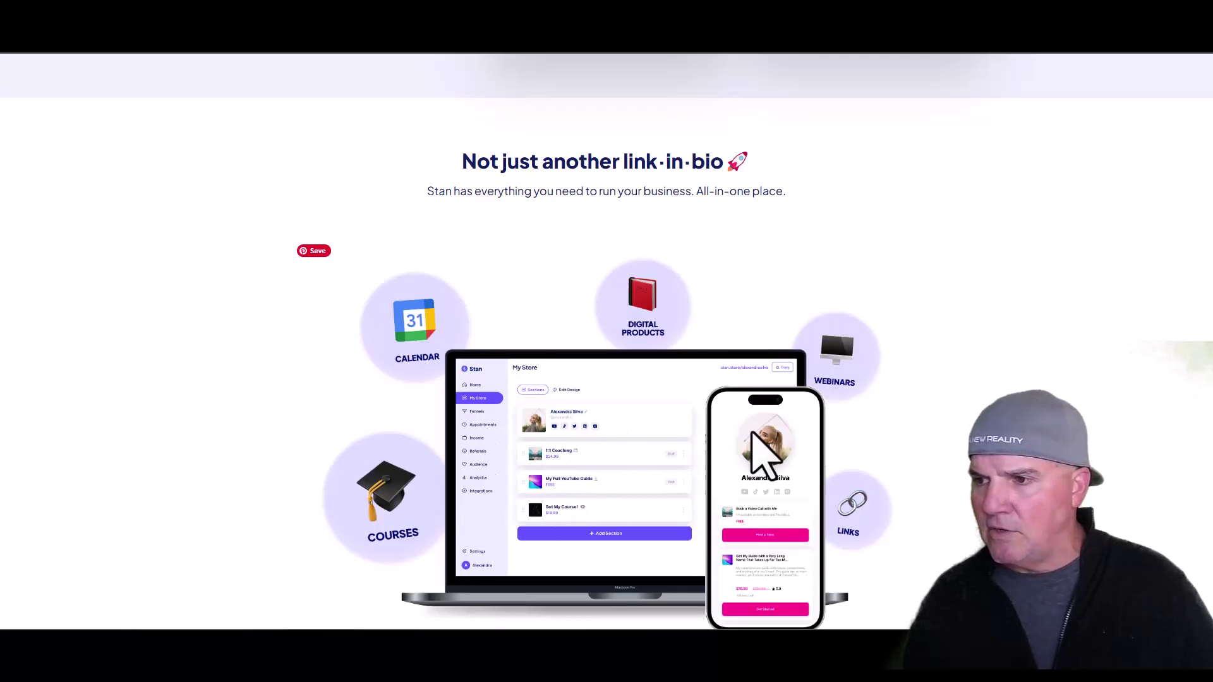
scroll(941, 379, "down", 5)
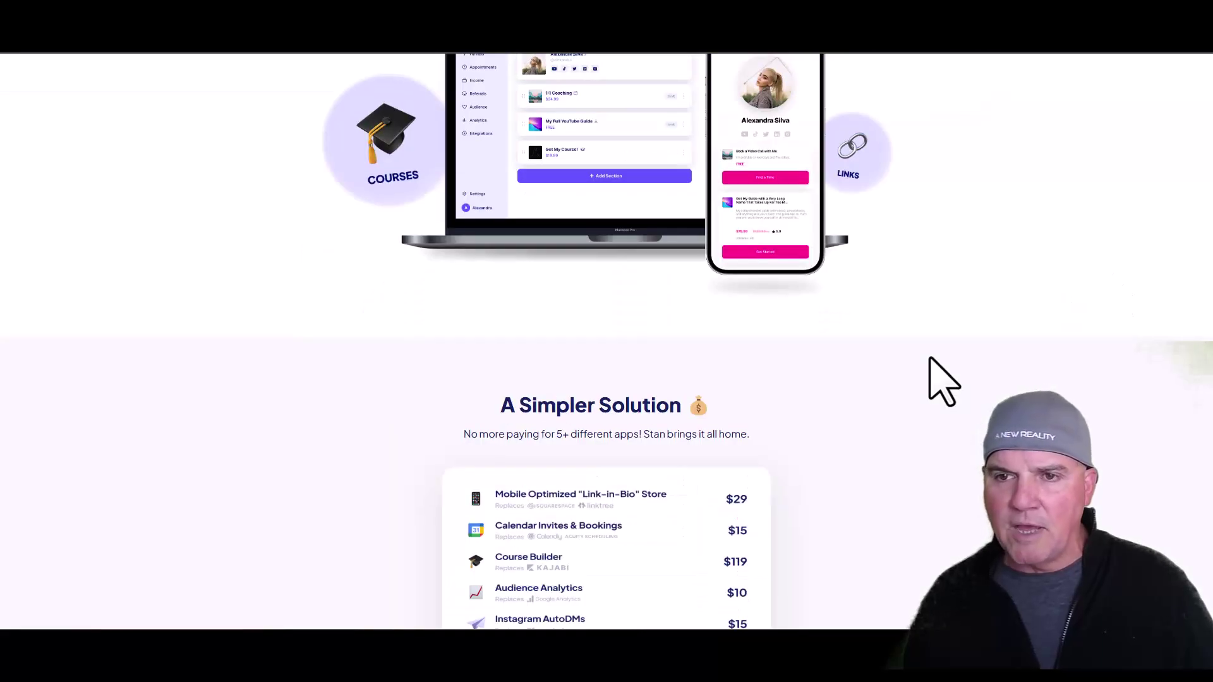
scroll(930, 359, "down", 5)
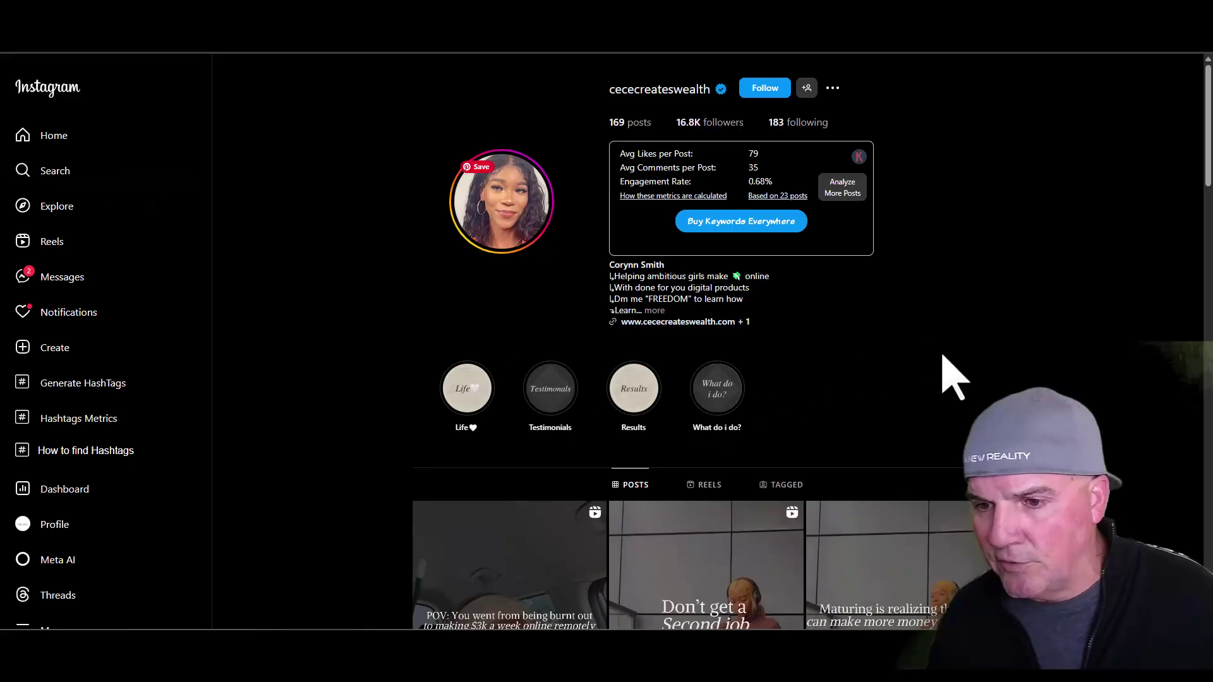
Browse the creator's reel grid, then open the bio Links list showing the 'FREE GUIDE!' link
scroll(983, 376, "down", 15)
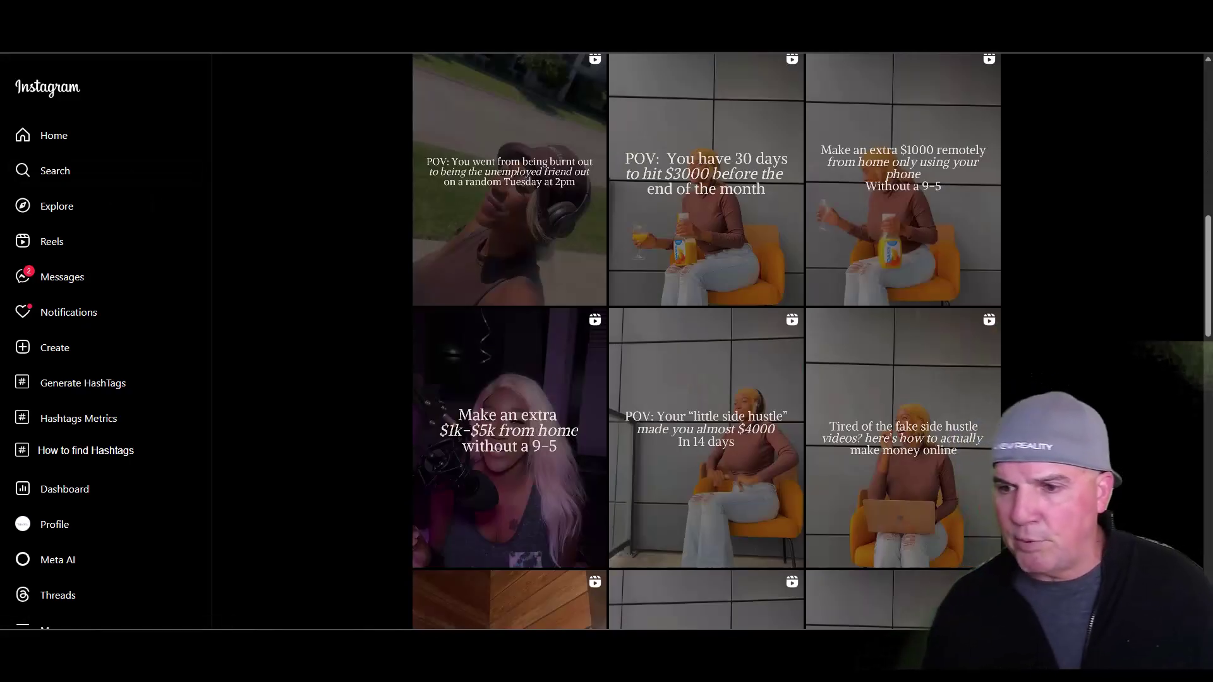
scroll(706, 341, "down", 5)
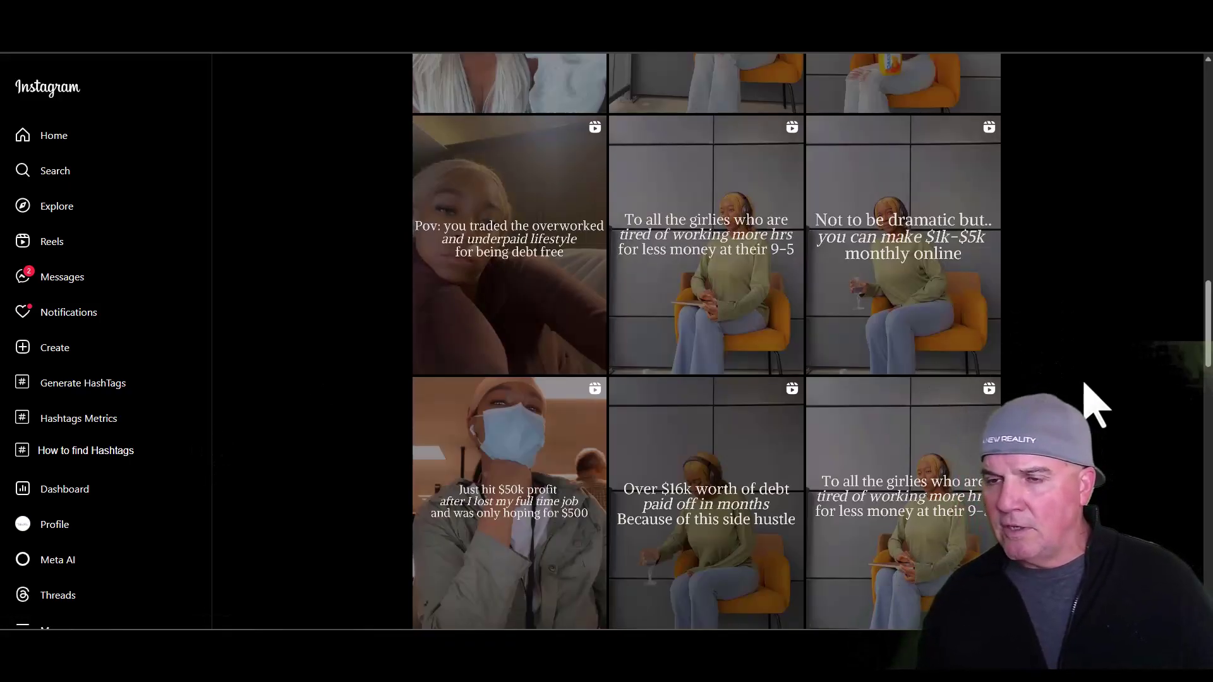
scroll(705, 342, "up", 5)
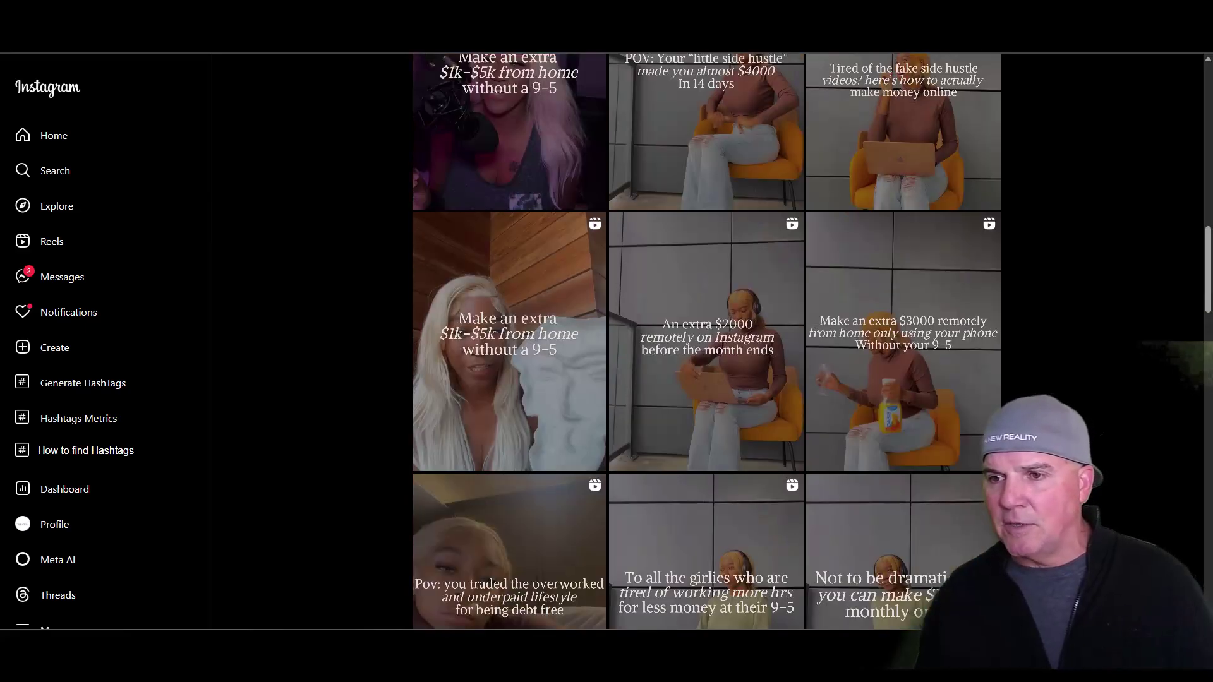
scroll(706, 341, "up", 5)
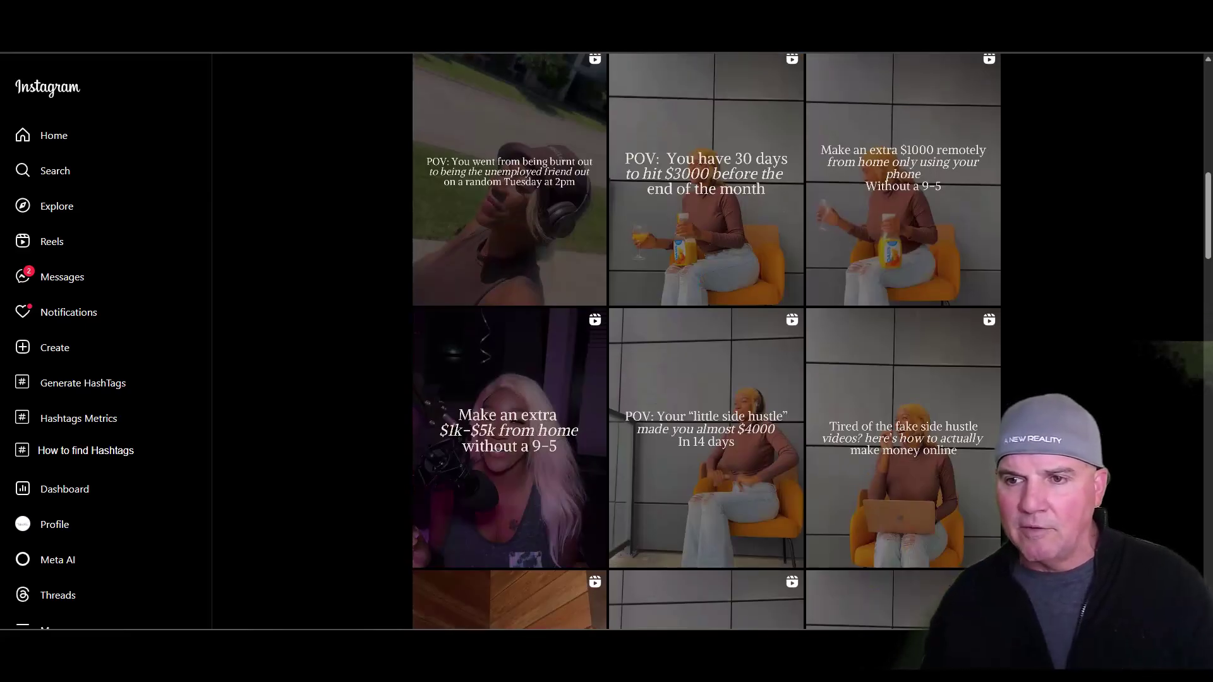
scroll(706, 341, "up", 5)
scroll(705, 341, "up", 5)
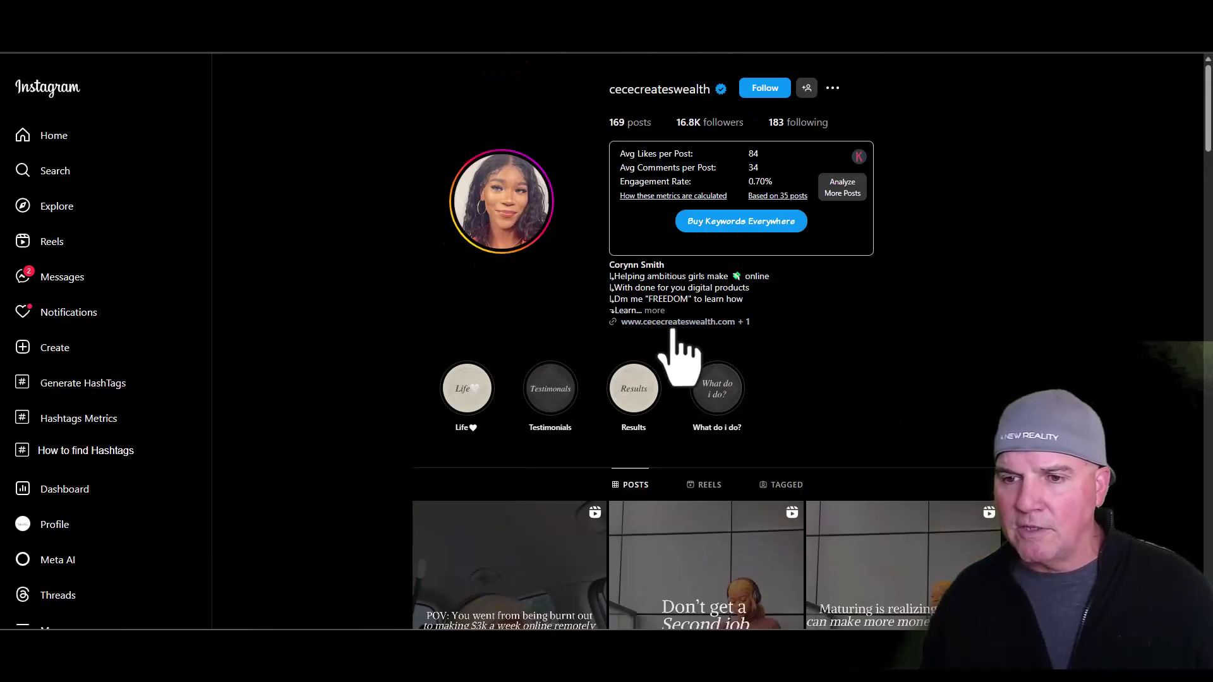
left_click(673, 323)
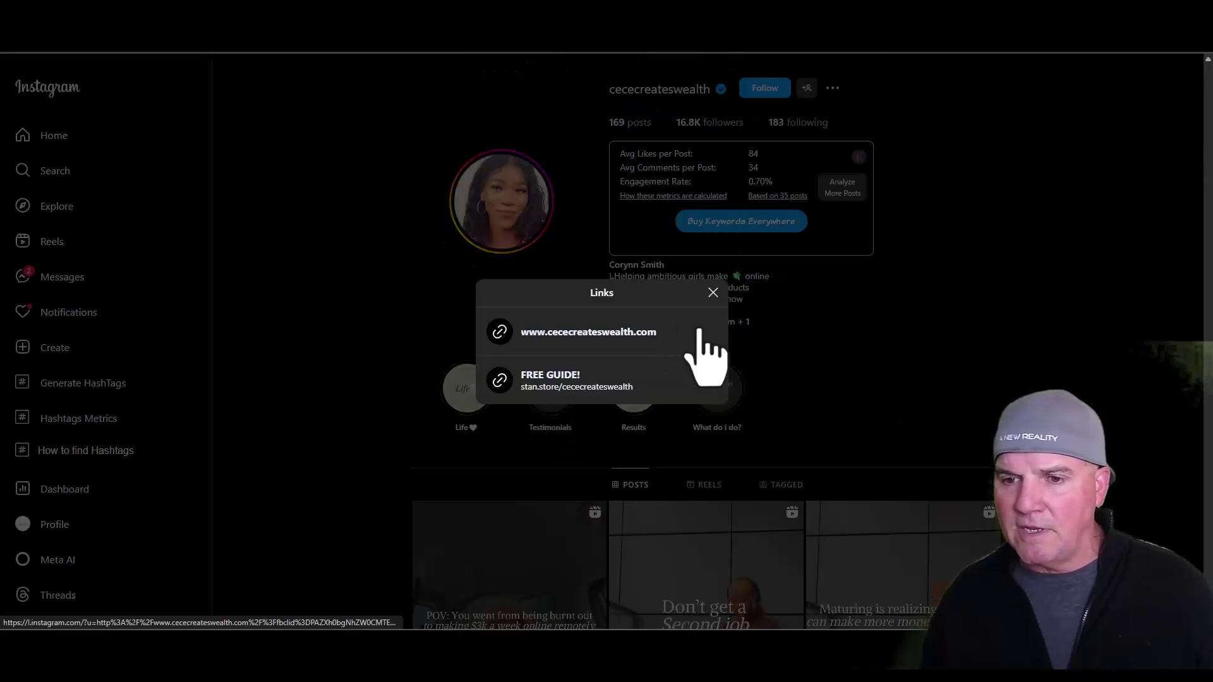
Follow the FREE GUIDE link and open The Ultimate Digital Marketing Bundle's $75 checkout page
left_click(547, 390)
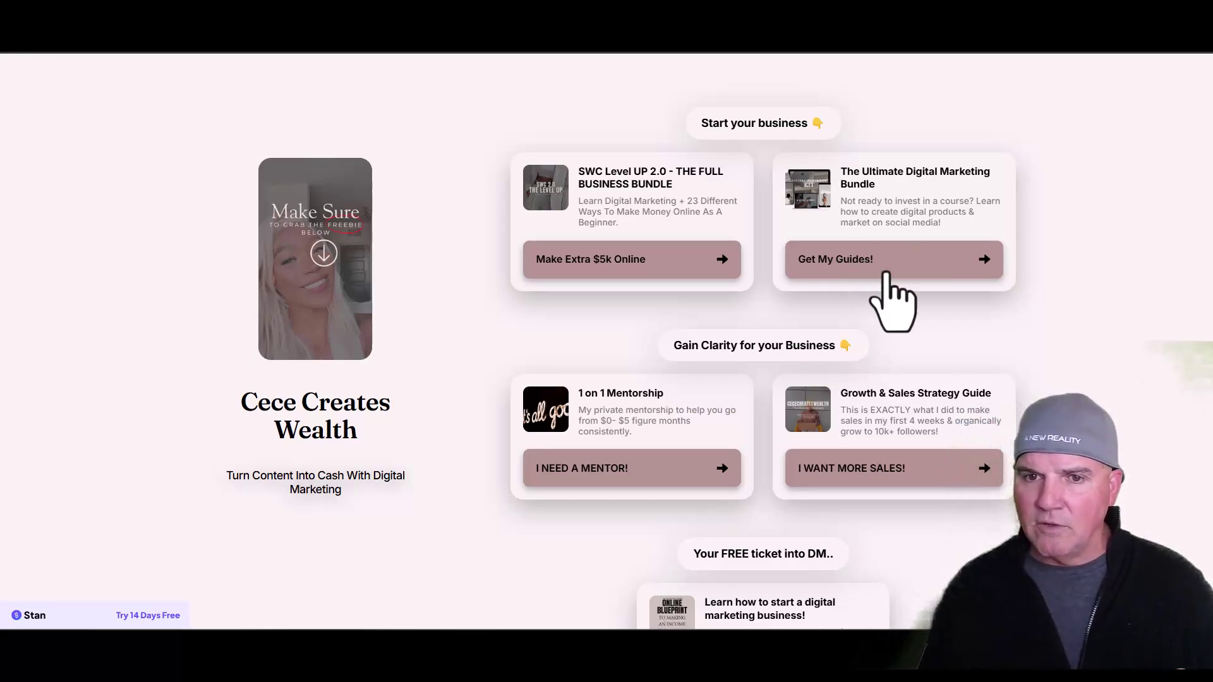
left_click(892, 264)
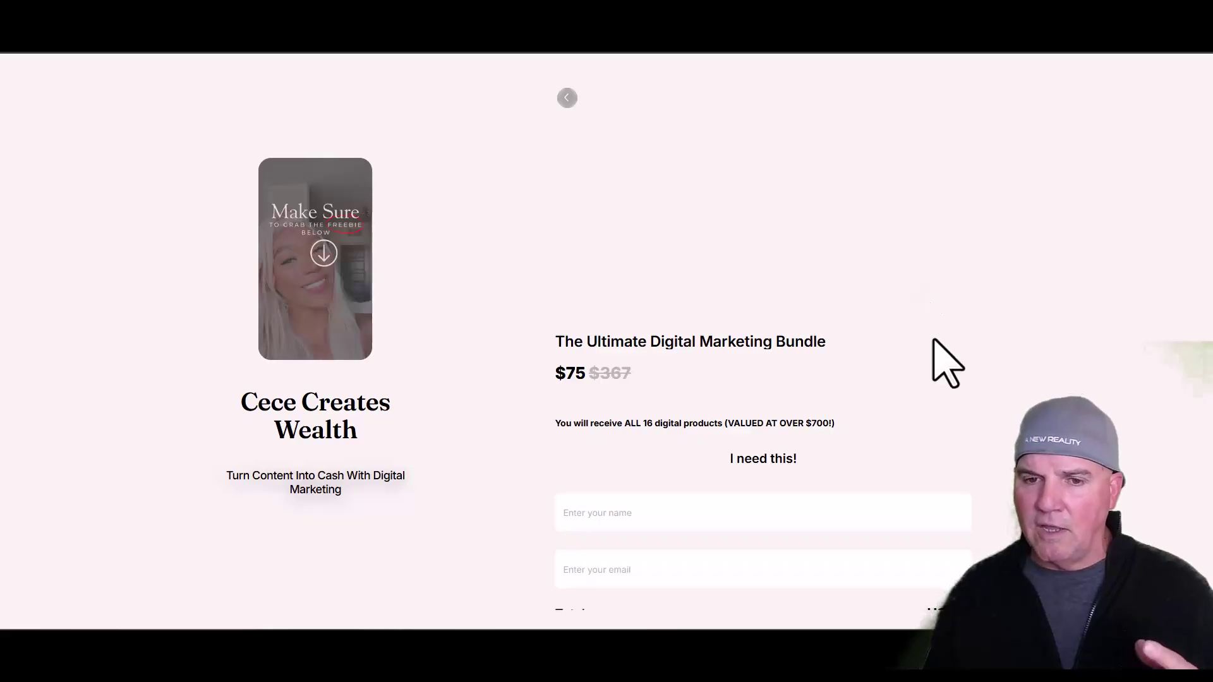